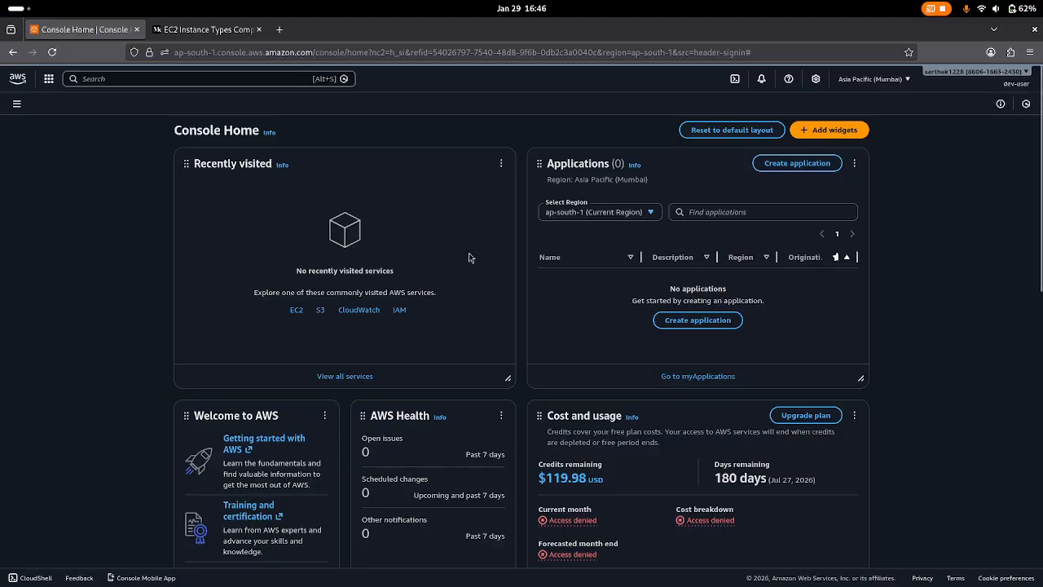
# Step: Search the console's services for ec2 and open the EC2 service
pyautogui.scroll(-2, 373, 317)
pyautogui.scroll(2, 370, 335)
pyautogui.click(95, 80)
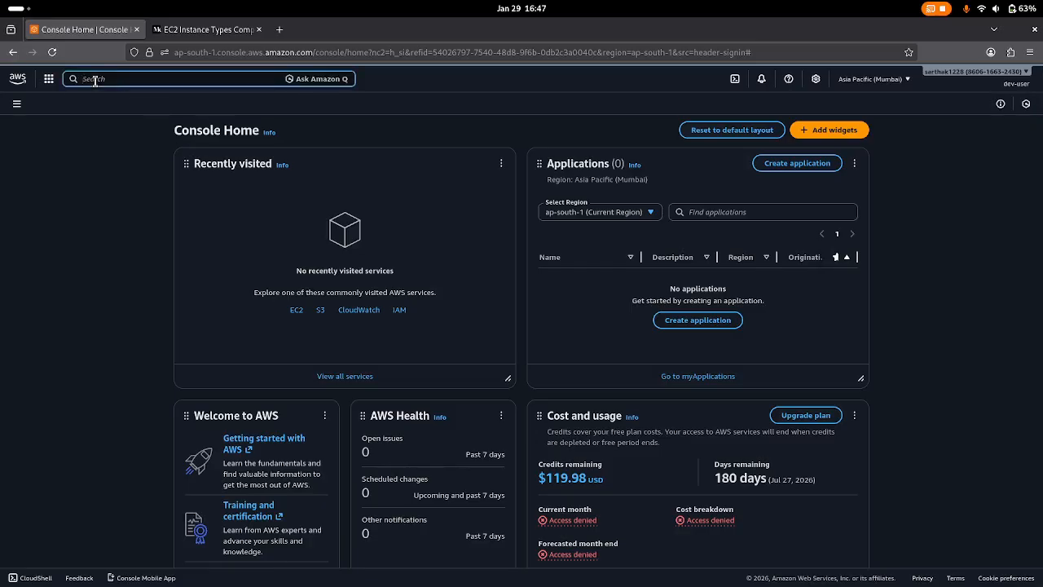
pyautogui.write('ec2')
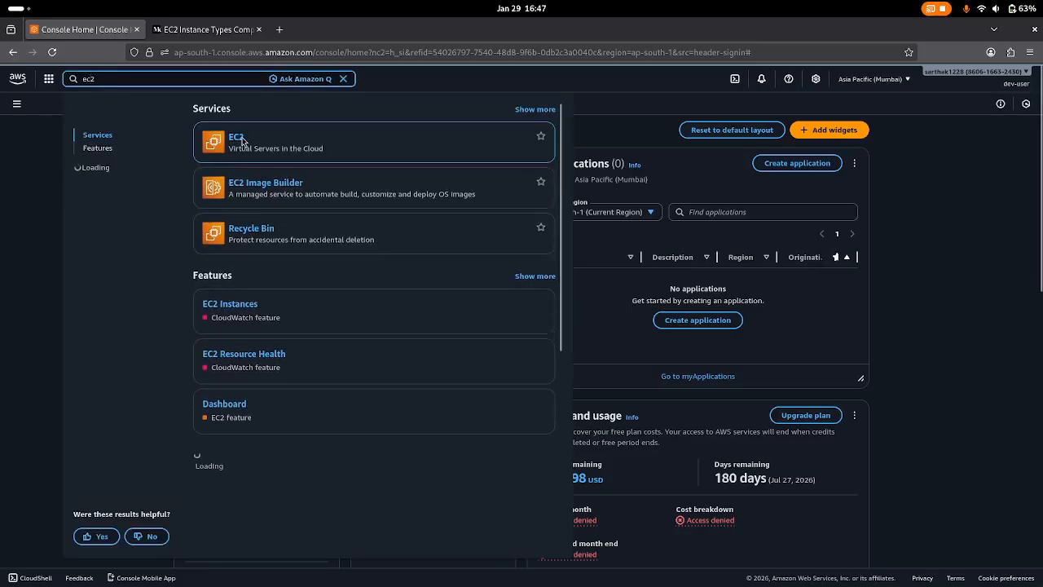
pyautogui.click(237, 138)
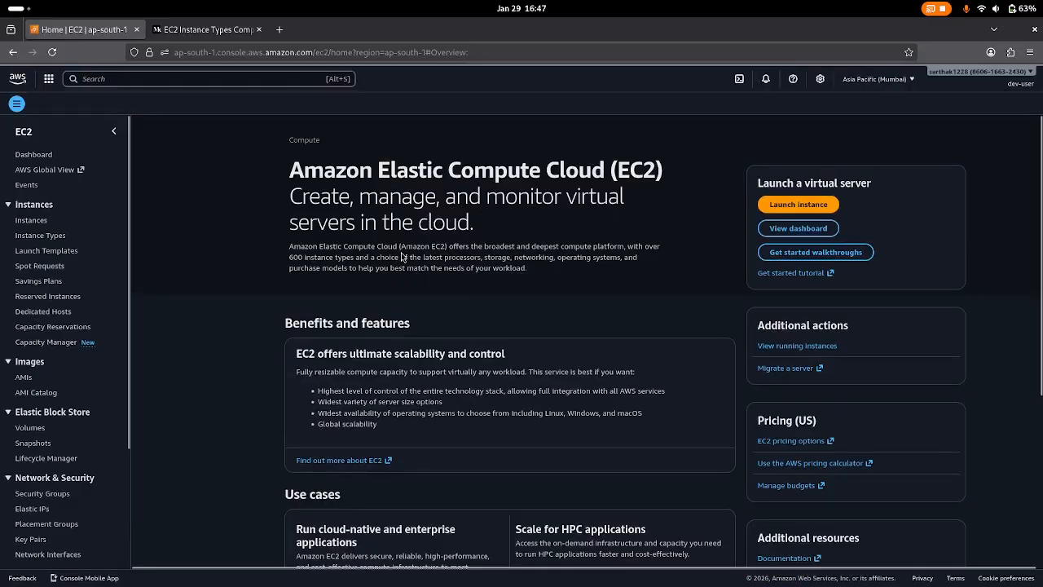
# Step: Check which AWS region is selected in the list of available regions, keeping Mumbai
pyautogui.scroll(-2, 401, 257)
pyautogui.scroll(2, 401, 257)
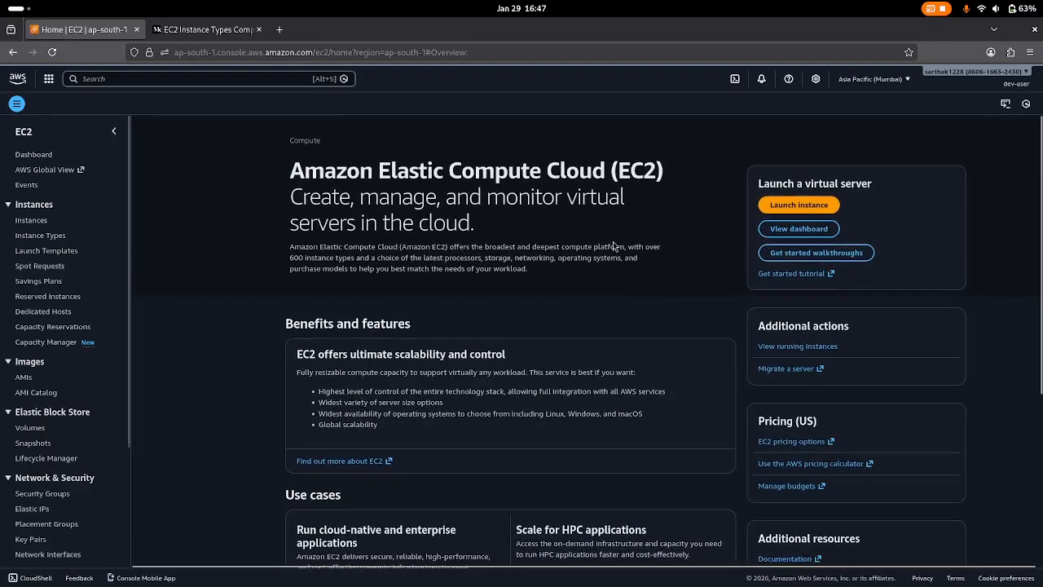
pyautogui.click(880, 85)
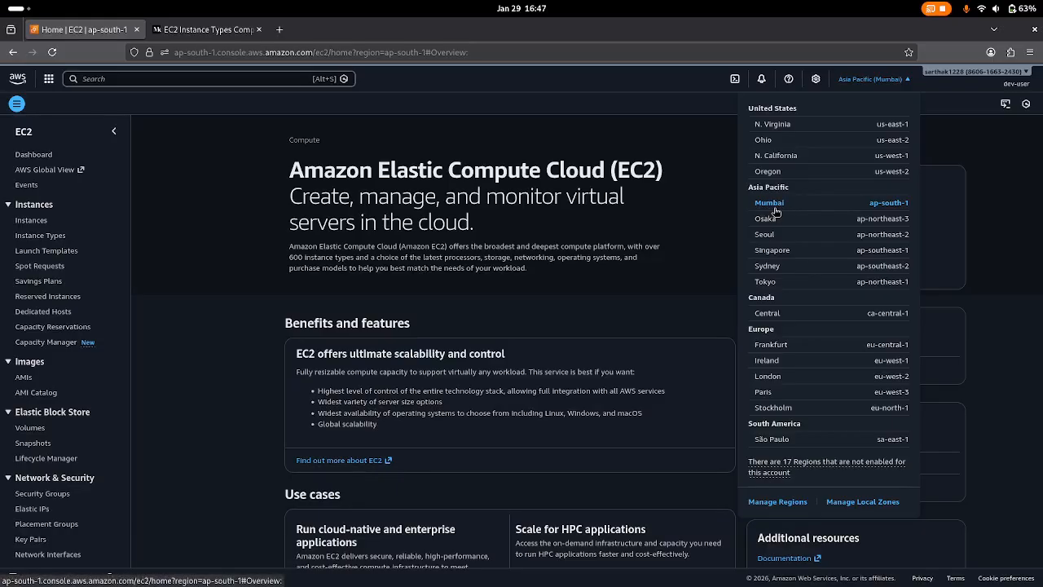
pyautogui.click(946, 162)
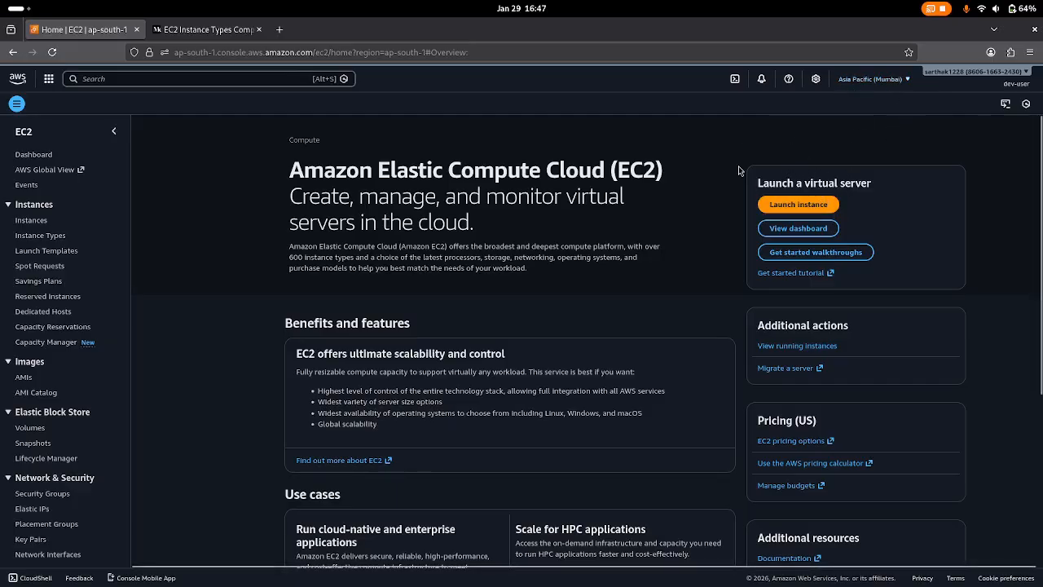
# Step: Read the EC2 overview page, covering the Elastic Compute Cloud introduction and the benefits and features section
pyautogui.scroll(-1, 598, 299)
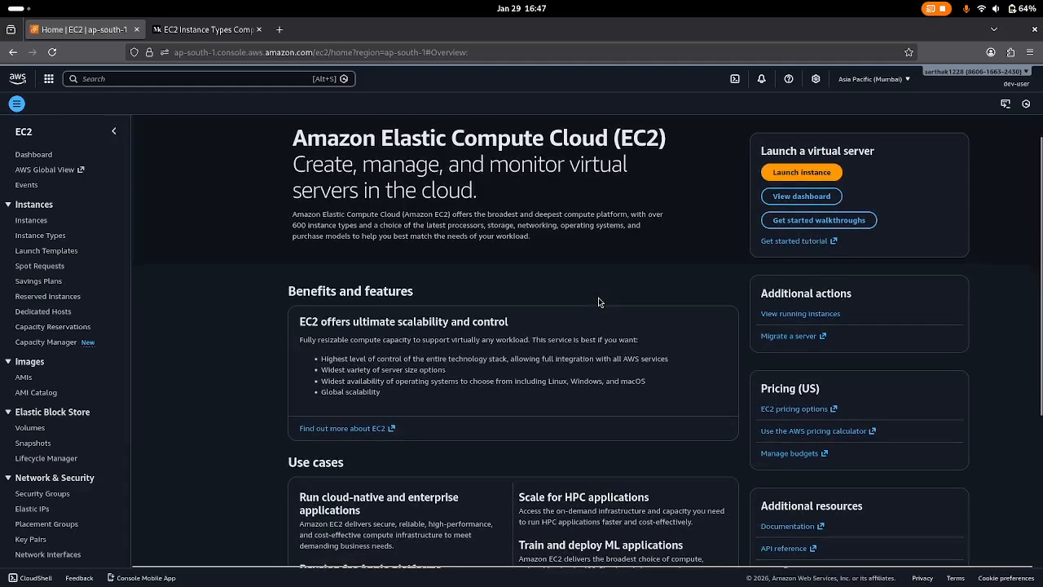
pyautogui.scroll(1, 484, 285)
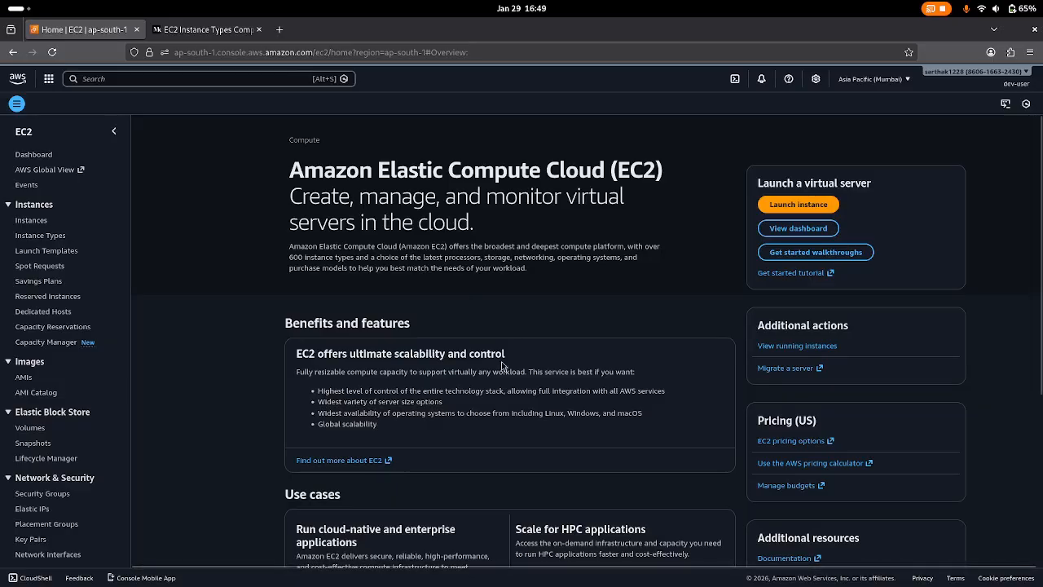
pyautogui.scroll(-1, 461, 267)
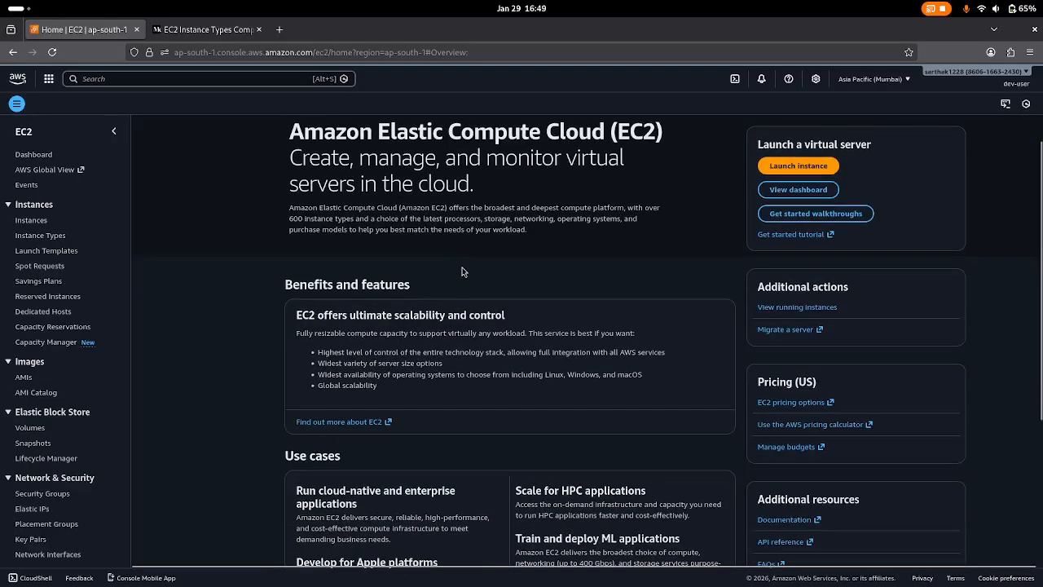
pyautogui.scroll(1, 461, 266)
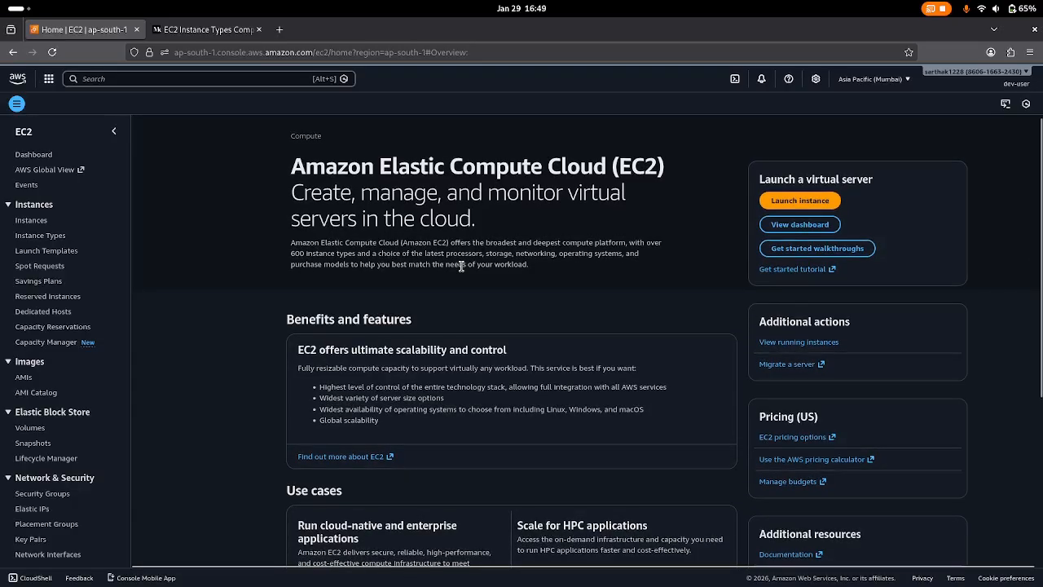
pyautogui.scroll(-1, 478, 296)
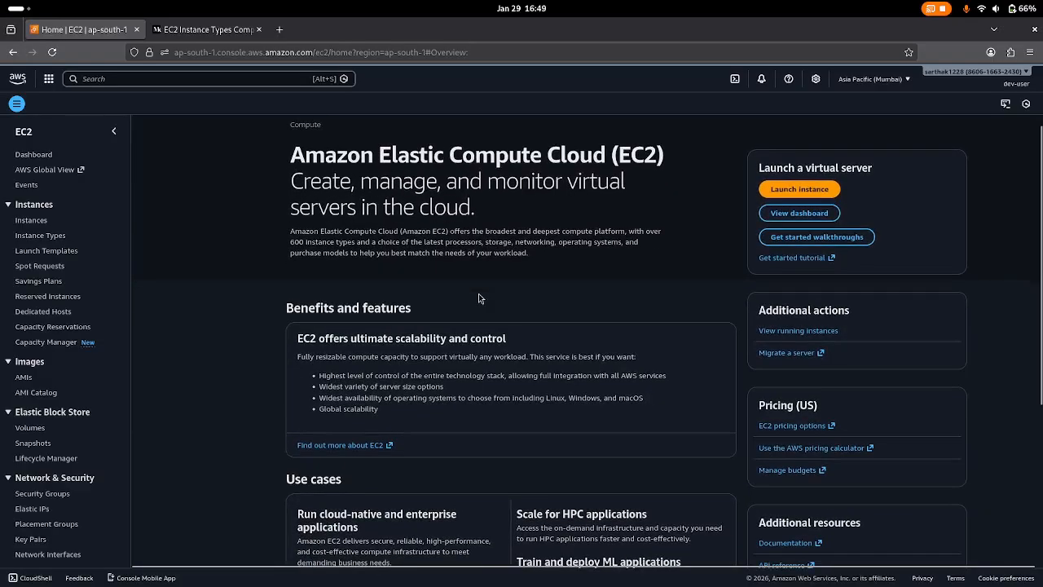
pyautogui.scroll(1, 472, 285)
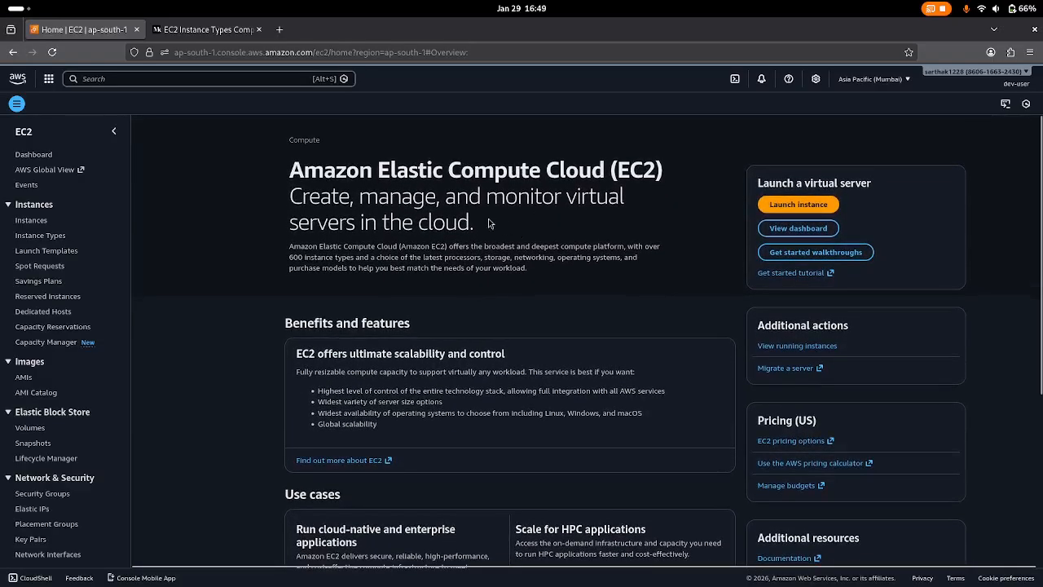
pyautogui.scroll(-3, 424, 254)
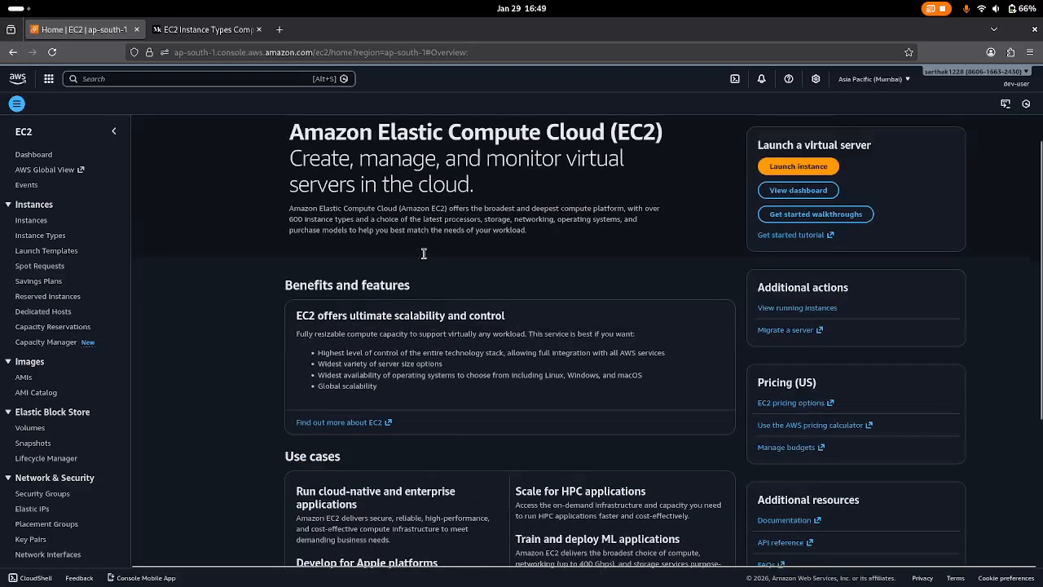
pyautogui.scroll(3, 423, 255)
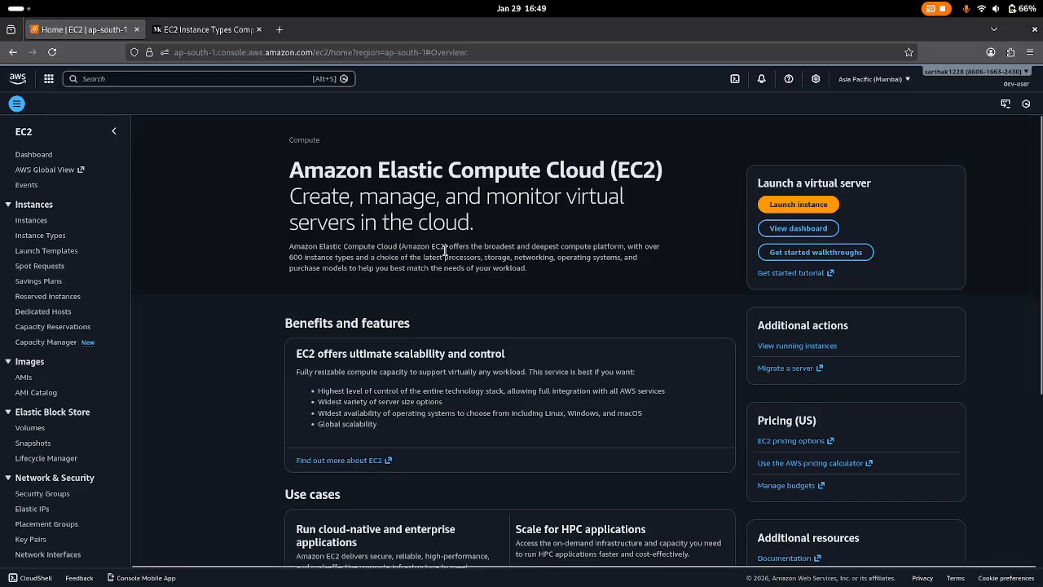
pyautogui.moveTo(447, 246); pyautogui.dragTo(461, 232)
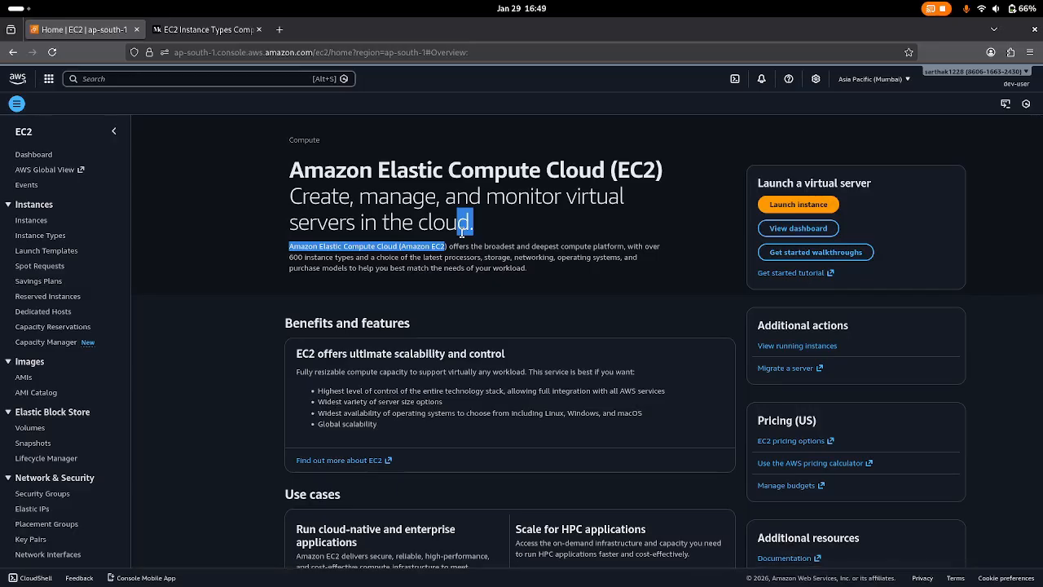
pyautogui.moveTo(461, 232); pyautogui.dragTo(505, 214)
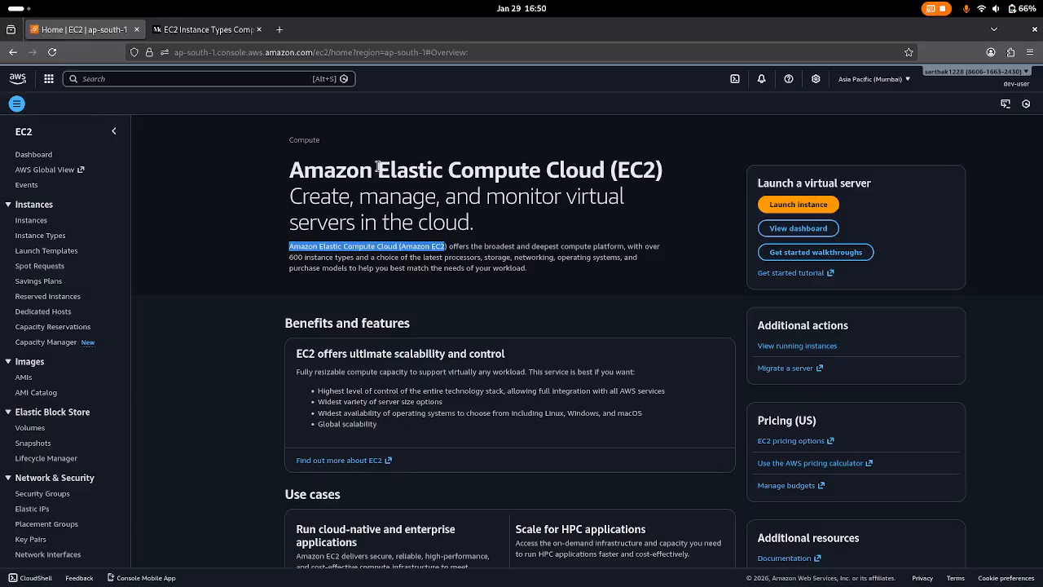
pyautogui.moveTo(378, 170); pyautogui.dragTo(491, 175)
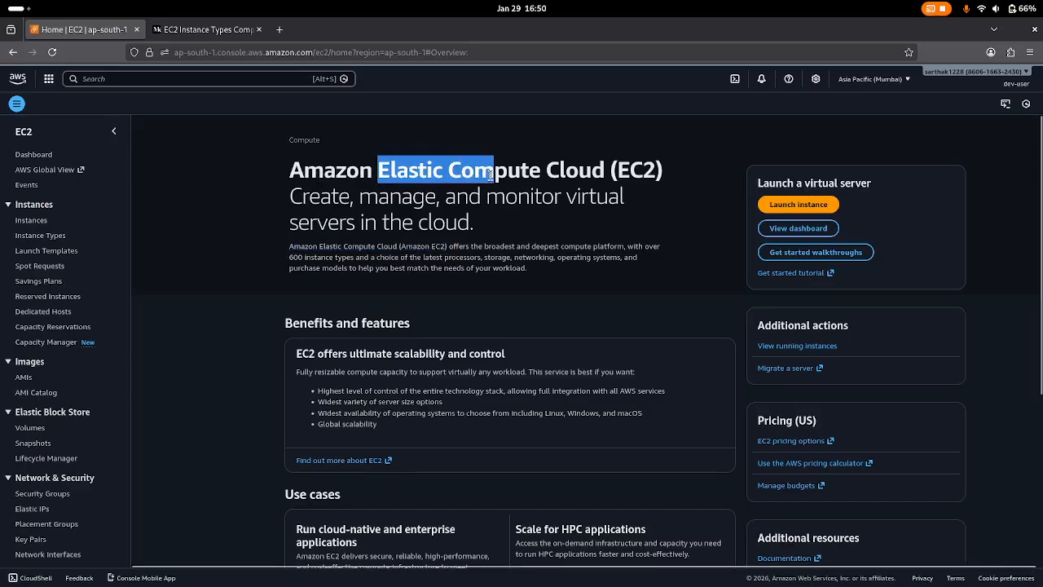
pyautogui.scroll(-1, 491, 174)
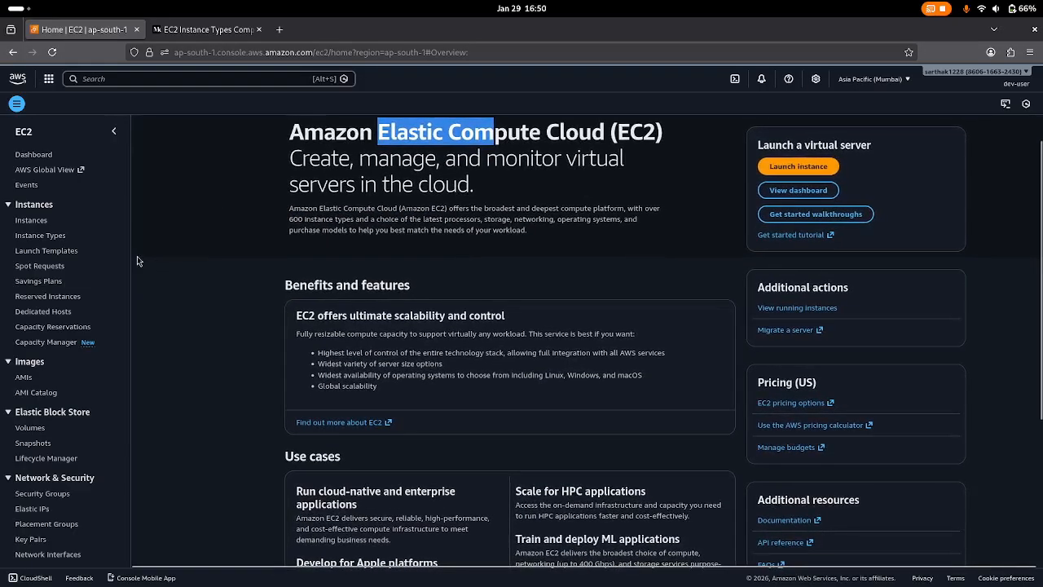
# Step: Start launching a new instance from the Instances page and name it fastapi-server
pyautogui.click(32, 221)
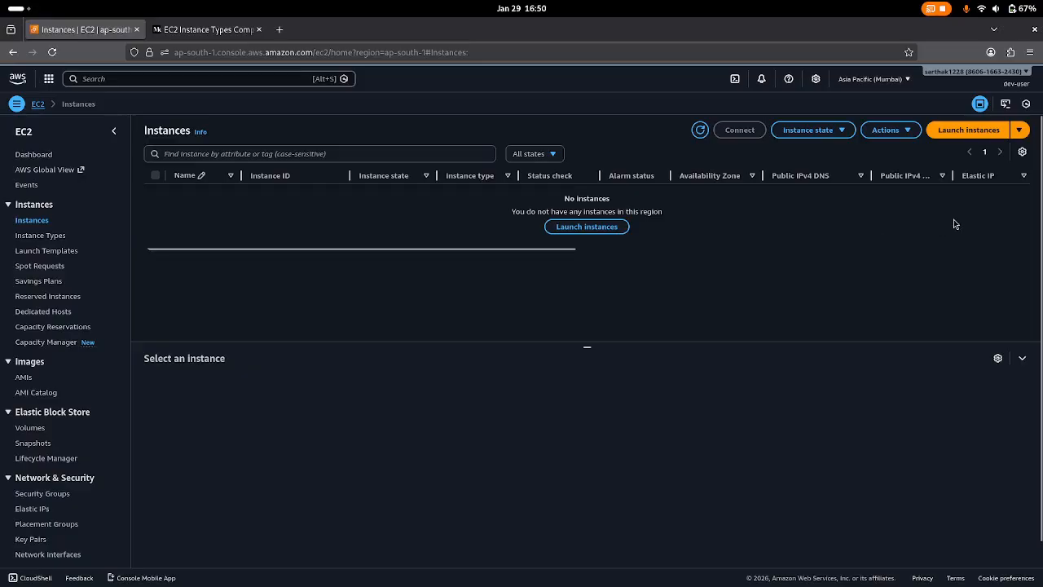
pyautogui.click(982, 129)
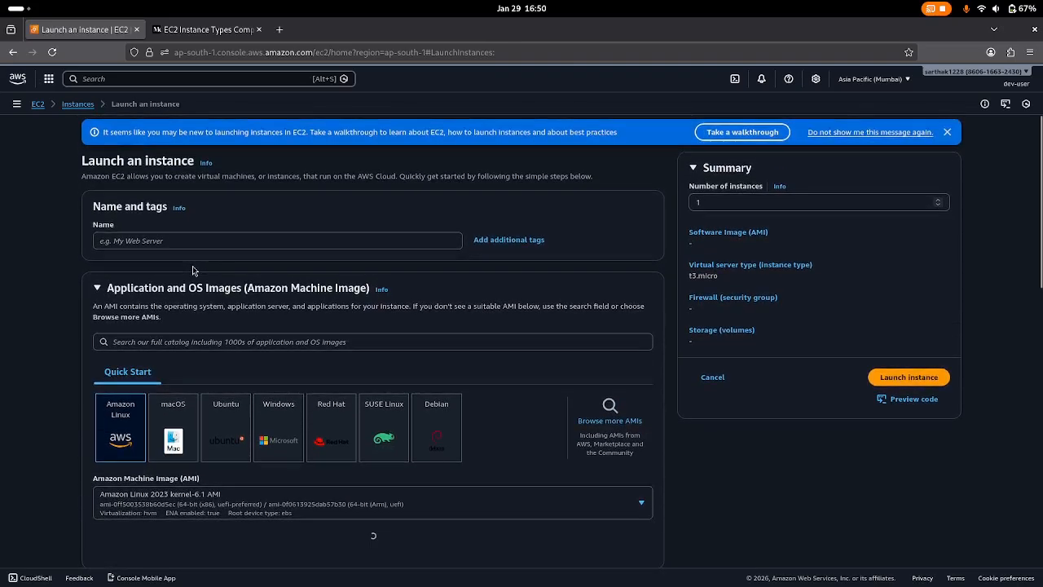
pyautogui.click(152, 240)
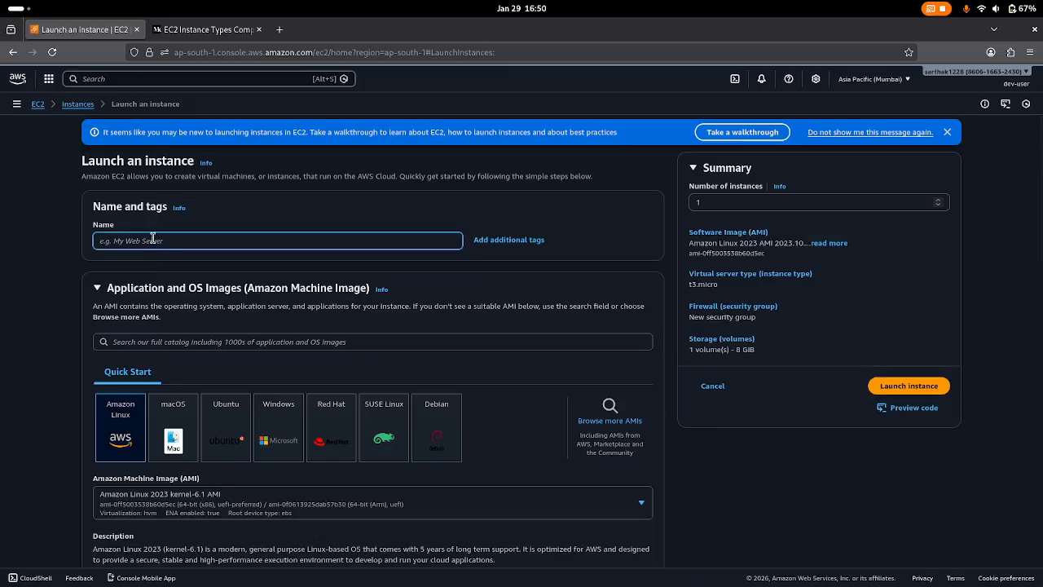
pyautogui.write('fastapi-server')
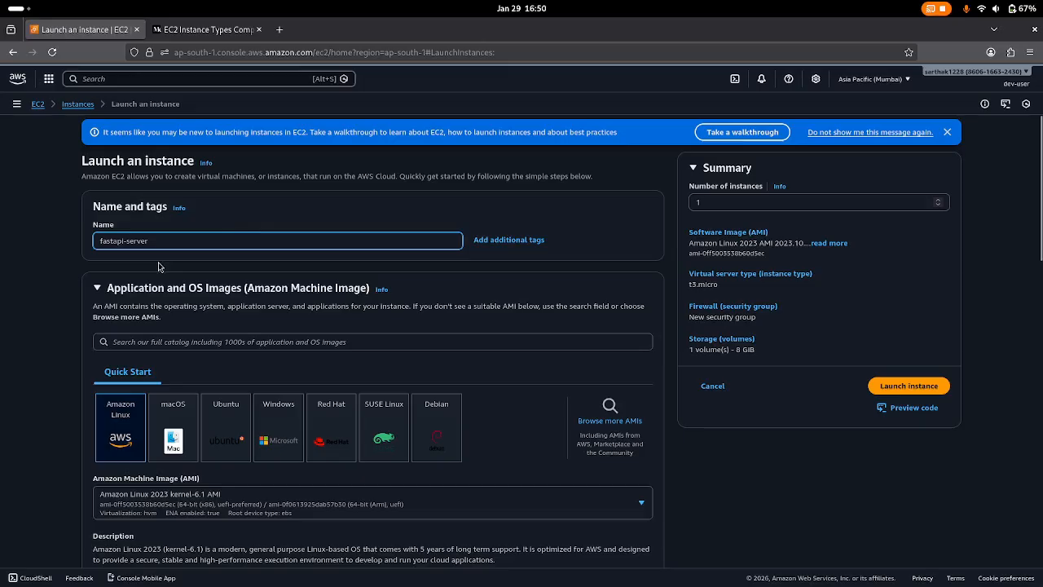
# Step: Choose Ubuntu as the operating system image for the instance
pyautogui.scroll(-2, 157, 261)
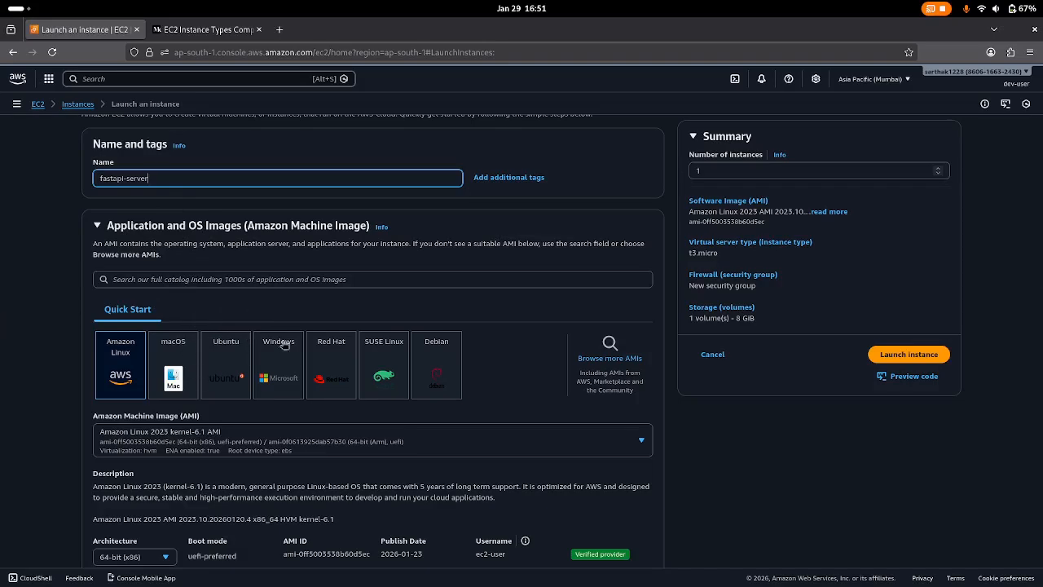
pyautogui.scroll(-1, 295, 339)
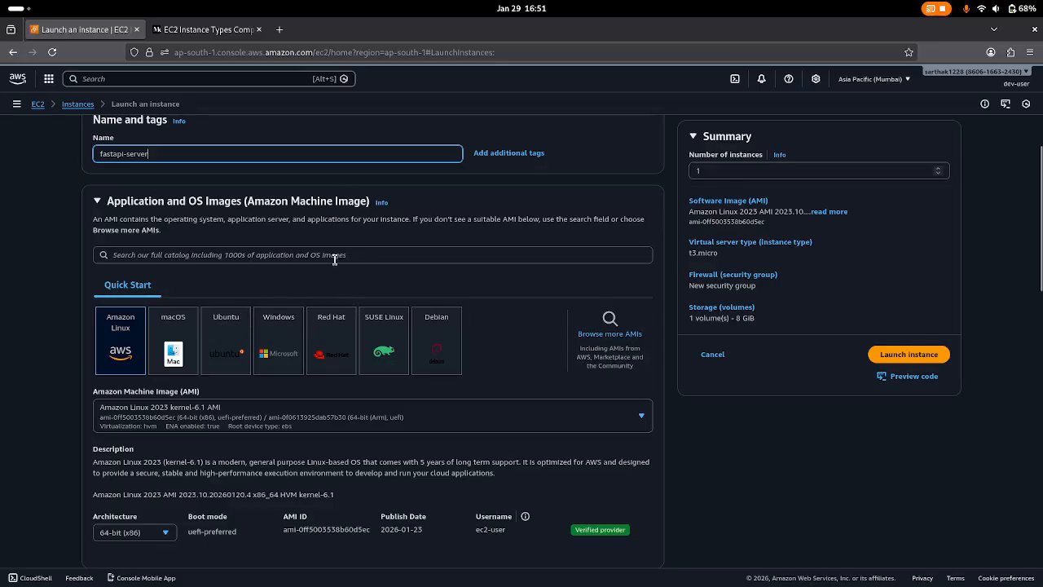
pyautogui.click(228, 332)
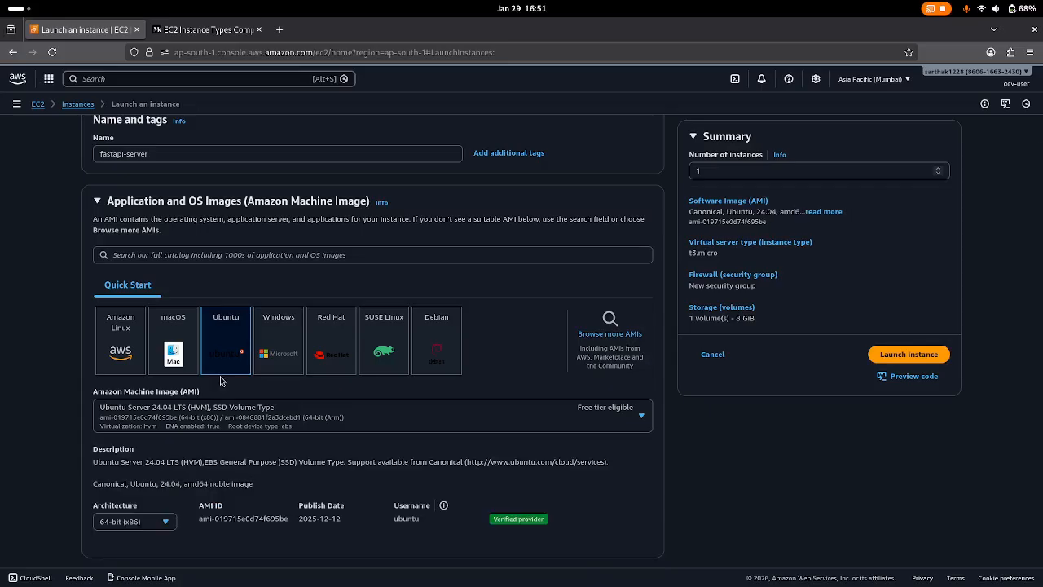
# Step: Review the architecture options for the Ubuntu image, keeping 64-bit (x86)
pyautogui.scroll(-2, 220, 376)
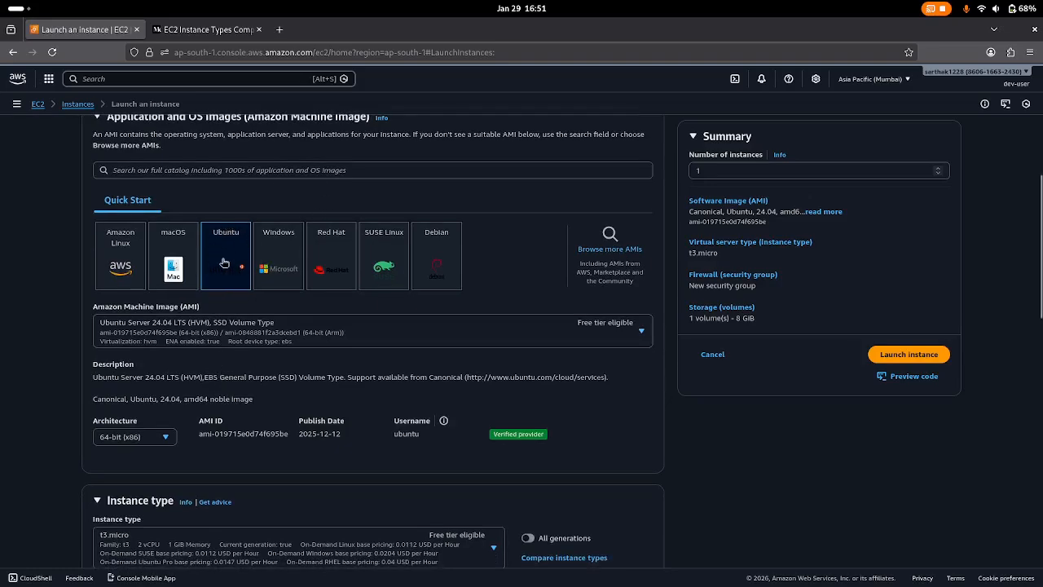
pyautogui.scroll(-3, 248, 335)
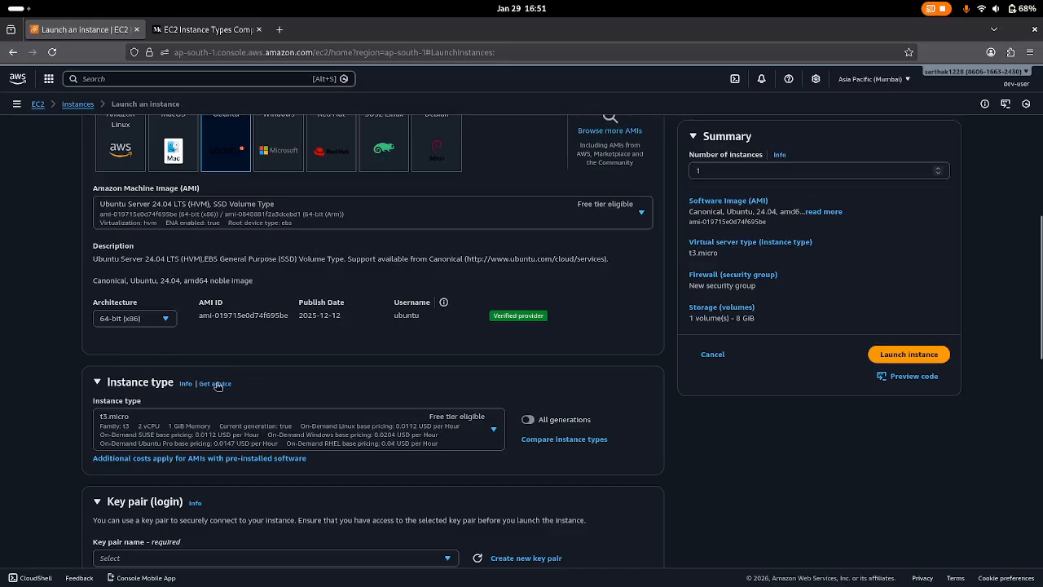
pyautogui.click(165, 322)
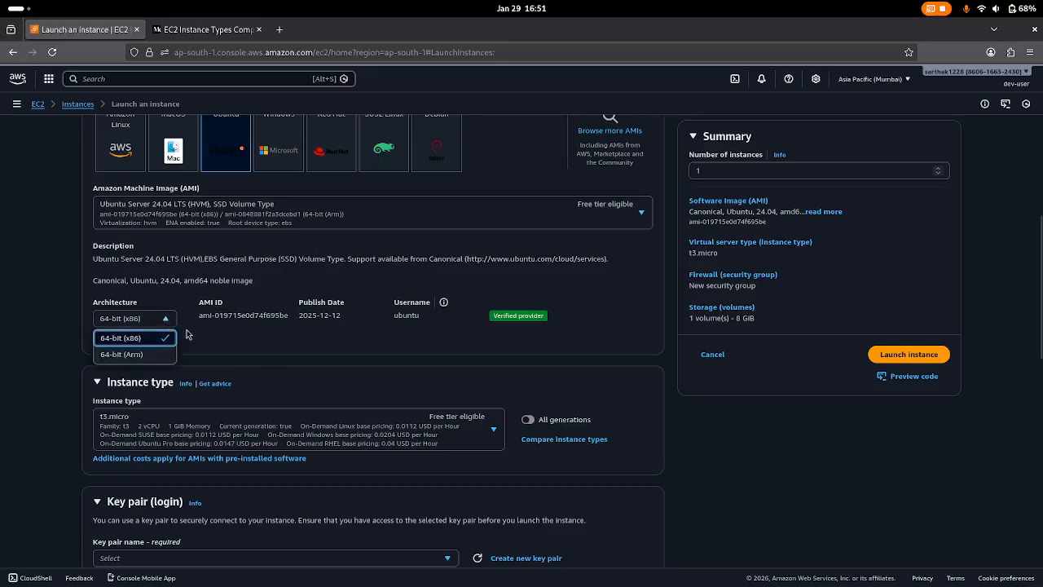
pyautogui.click(213, 344)
pyautogui.click(149, 319)
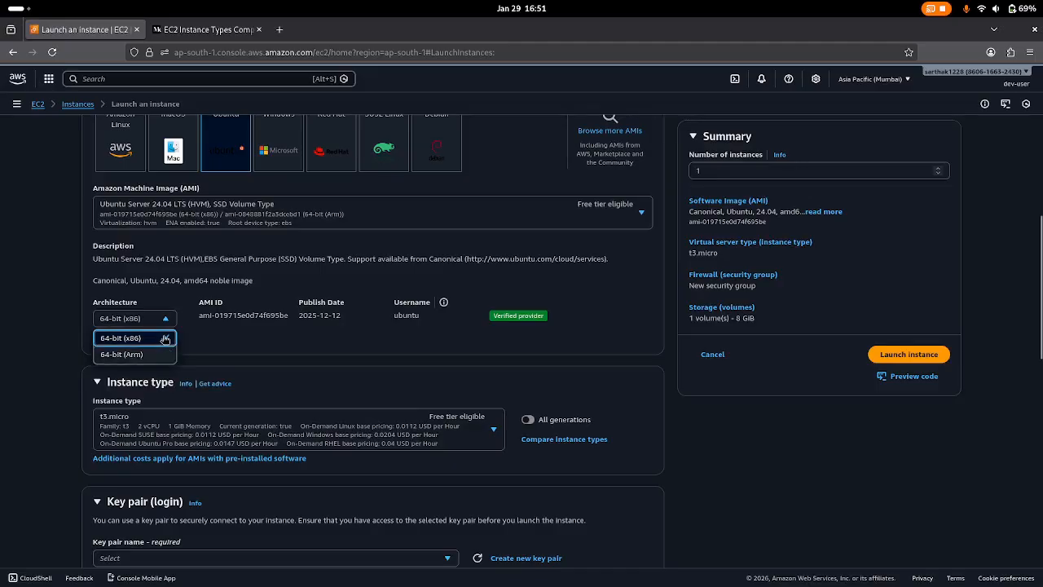
pyautogui.click(206, 329)
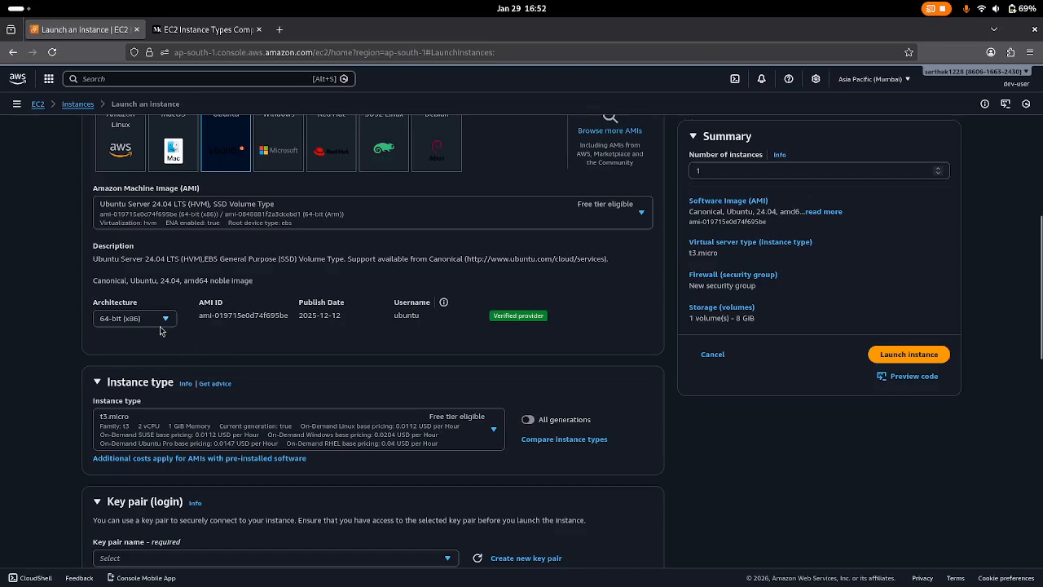
# Step: Review the available instance types with their vCPU, memory and pricing, keeping t3.micro, and consult the EC2 instance types comparison table
pyautogui.scroll(-3, 159, 330)
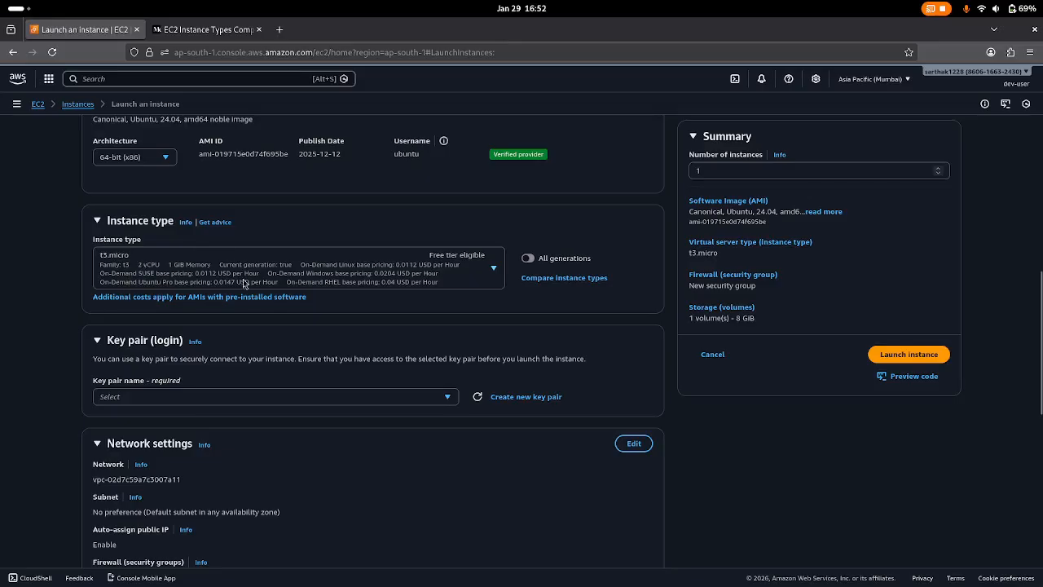
pyautogui.click(203, 270)
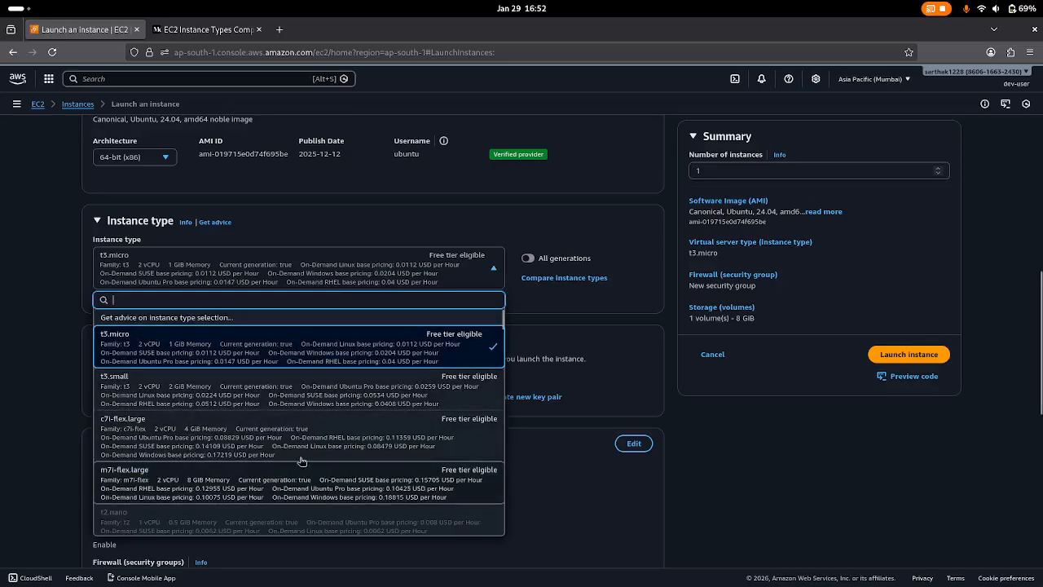
pyautogui.scroll(-3, 322, 456)
pyautogui.scroll(3, 322, 452)
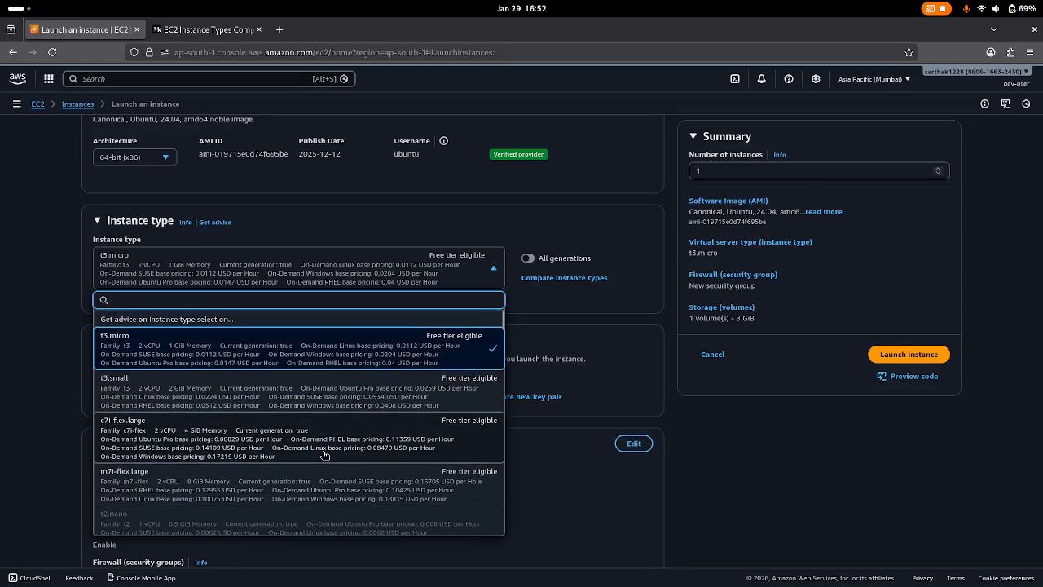
pyautogui.scroll(-10, 324, 455)
pyautogui.scroll(-20, 325, 454)
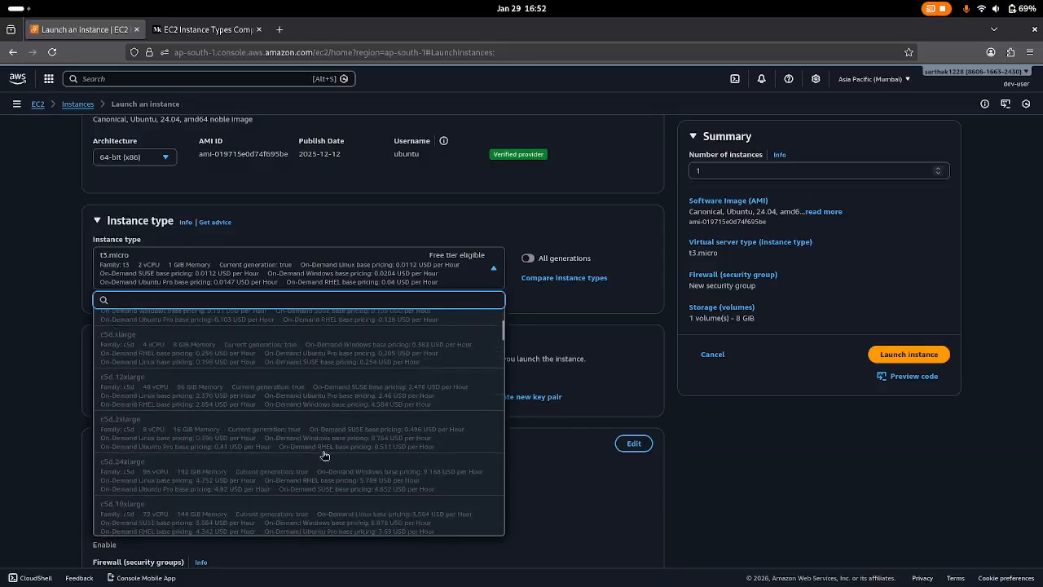
pyautogui.scroll(20, 324, 455)
pyautogui.scroll(-2, 359, 454)
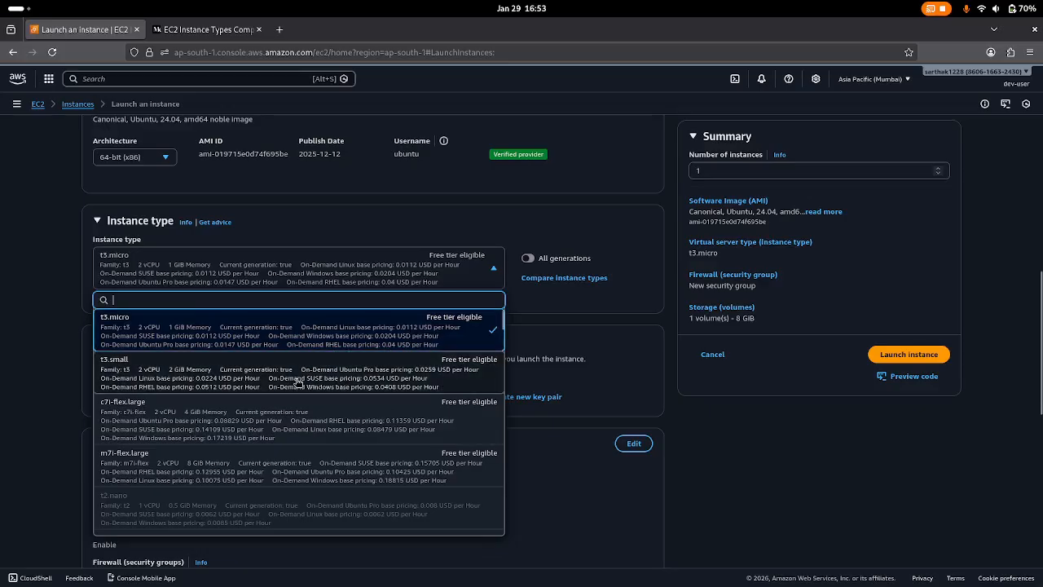
pyautogui.scroll(-1, 262, 408)
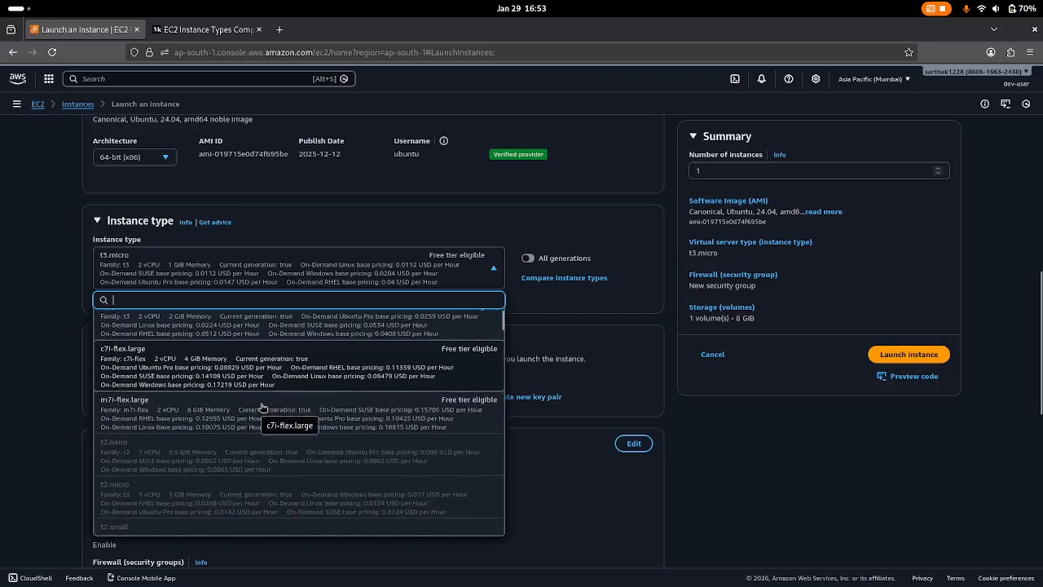
pyautogui.scroll(1, 263, 407)
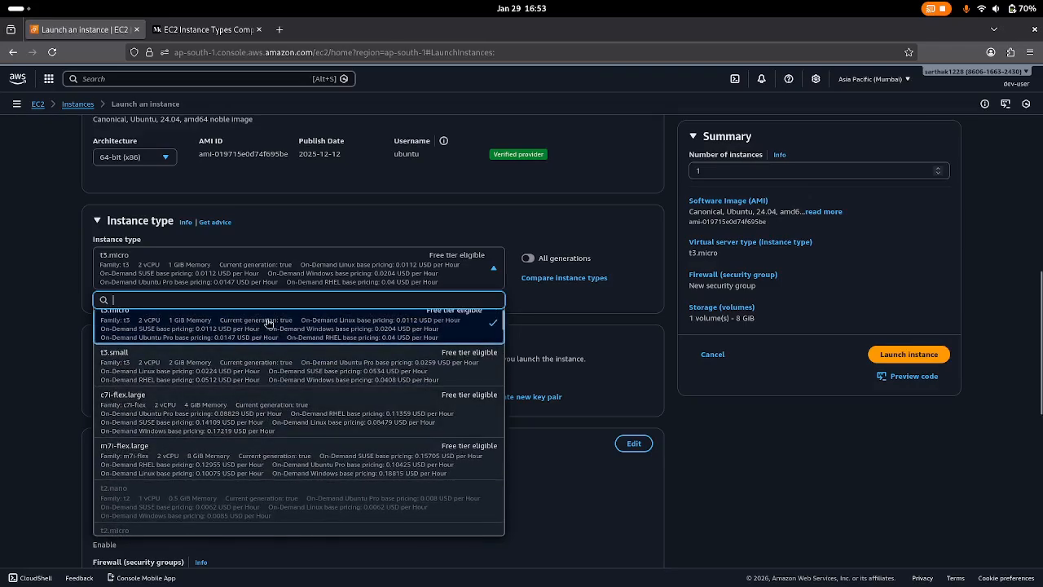
pyautogui.click(346, 221)
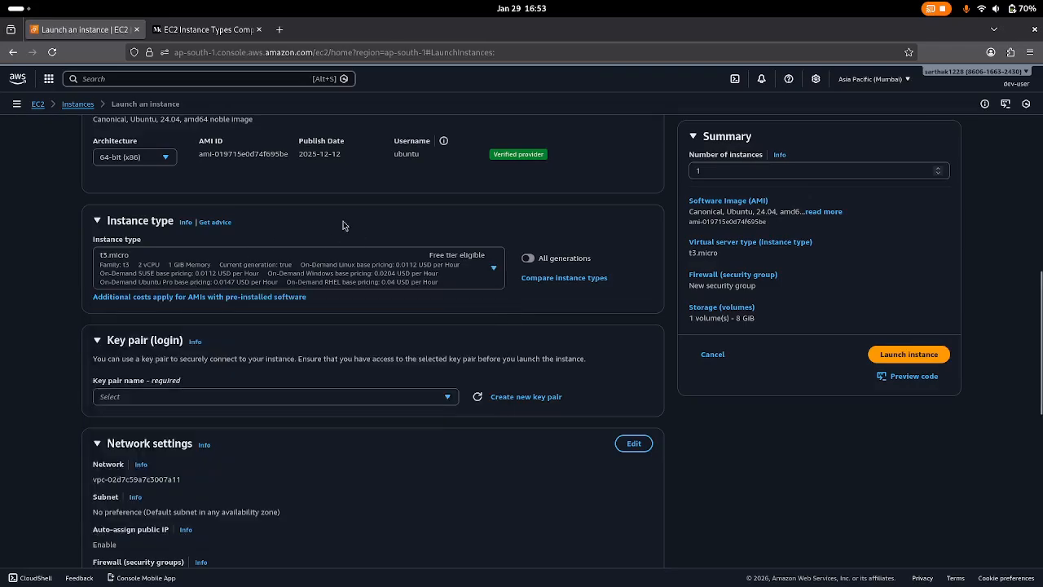
pyautogui.click(214, 31)
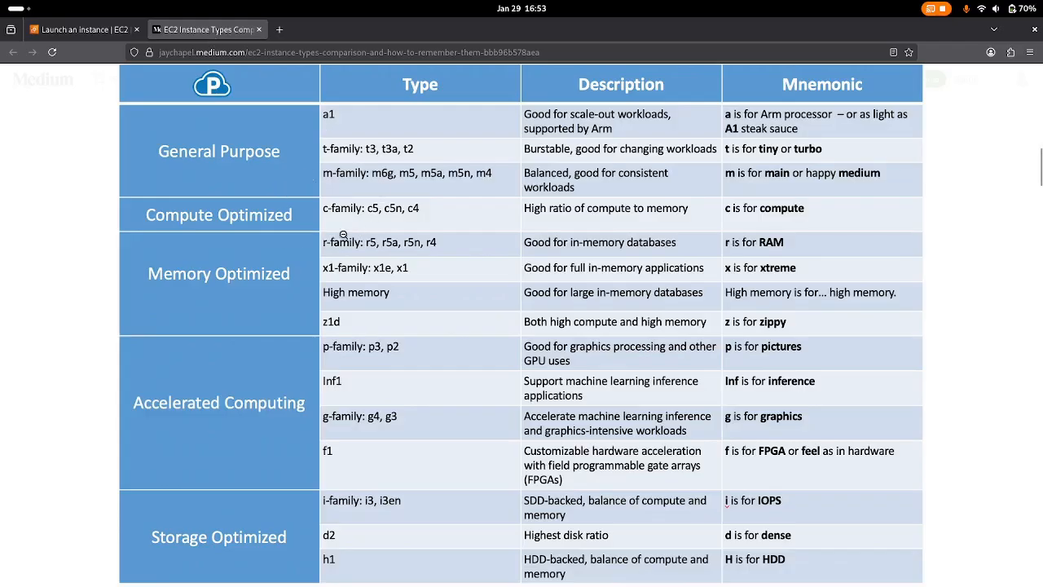
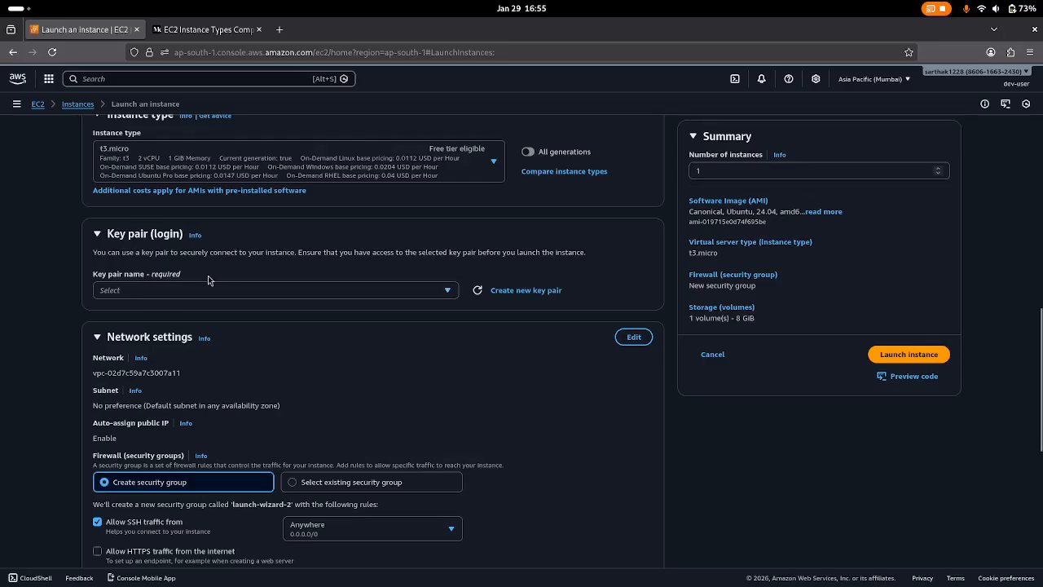
# Step: Create a new RSA key pair named key with a .pem private key file for the instance login
pyautogui.click(364, 292)
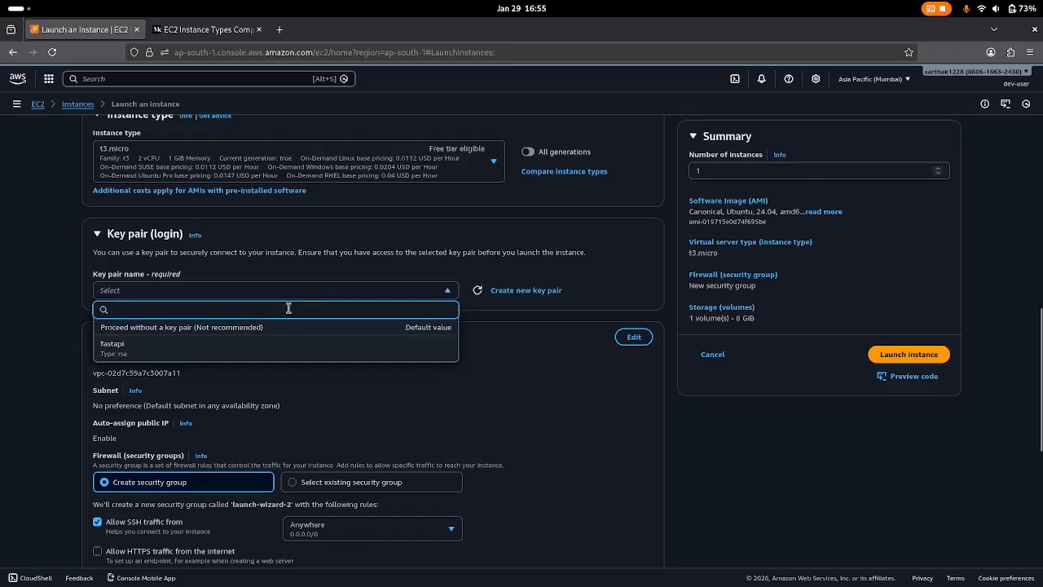
pyautogui.click(526, 291)
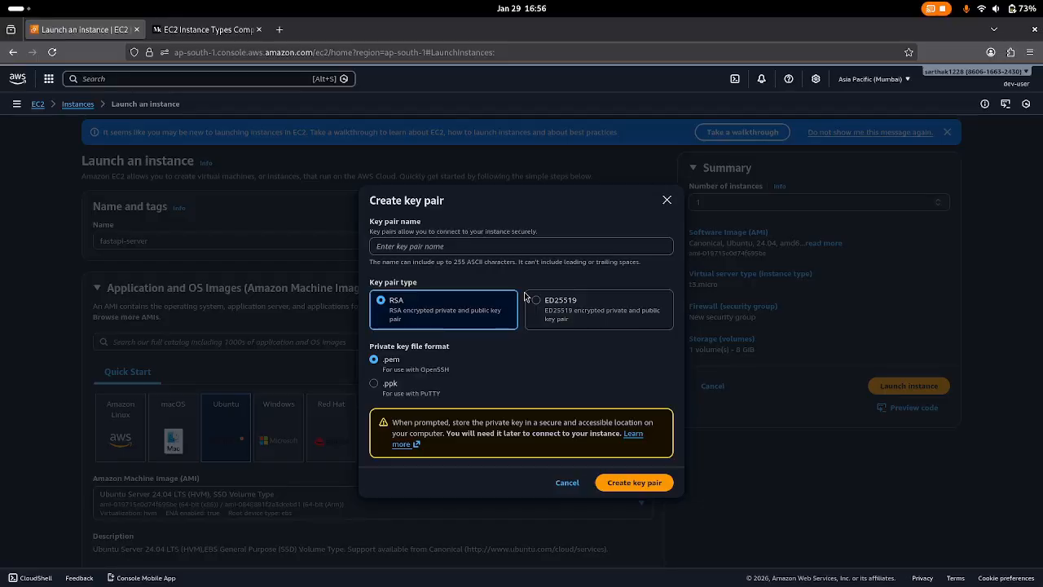
pyautogui.click(426, 249)
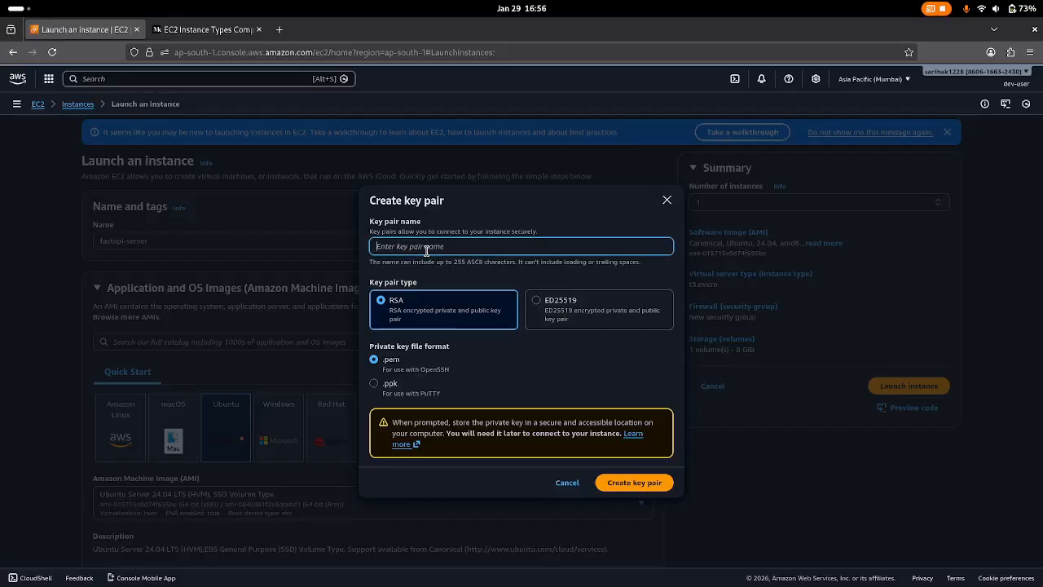
pyautogui.write('key')
pyautogui.click(514, 364)
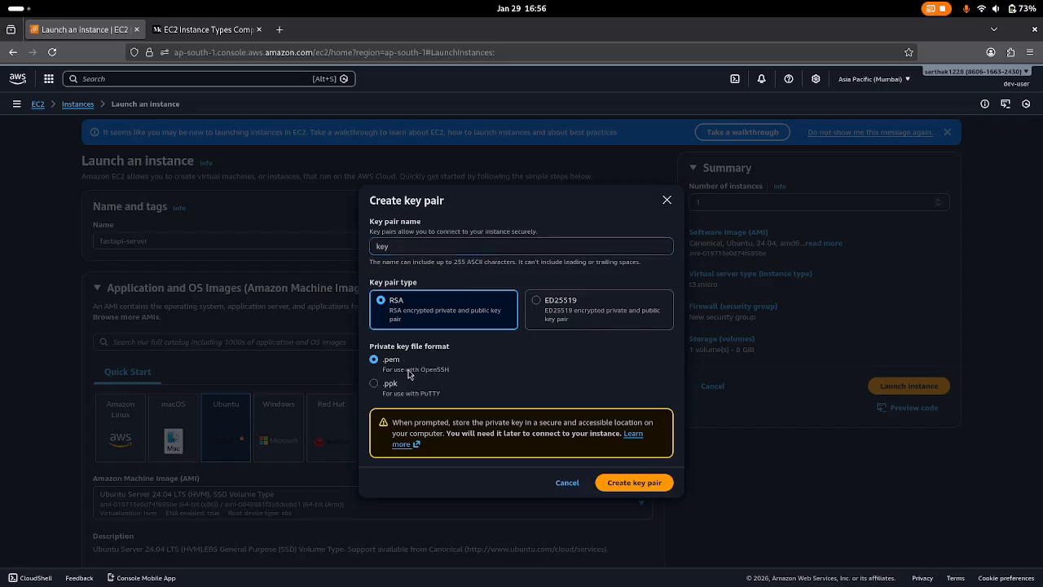
pyautogui.click(653, 482)
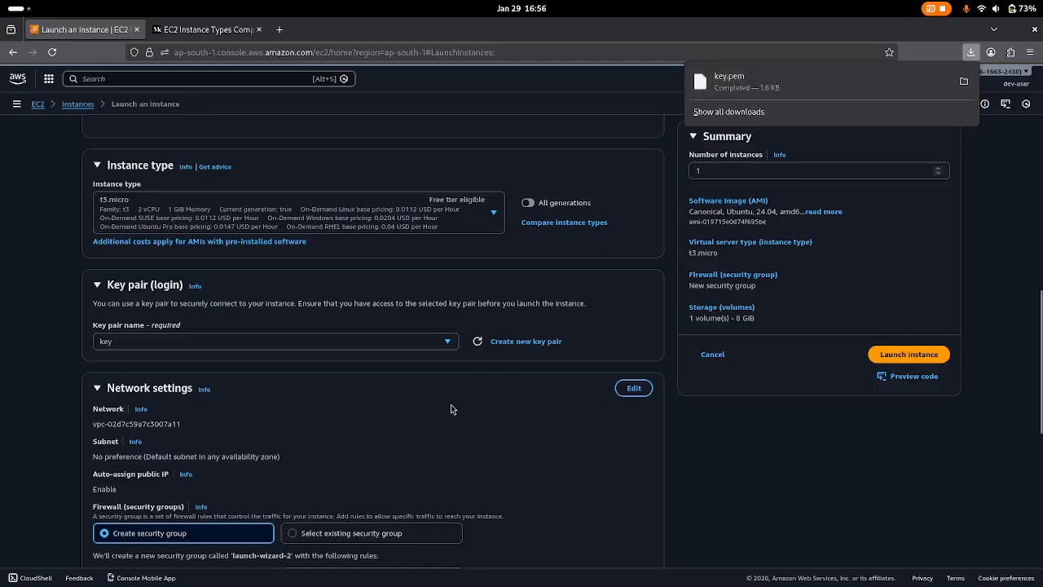
# Step: In the new security group, restrict SSH traffic to My IP and allow HTTPS traffic from the internet
pyautogui.scroll(-3, 450, 408)
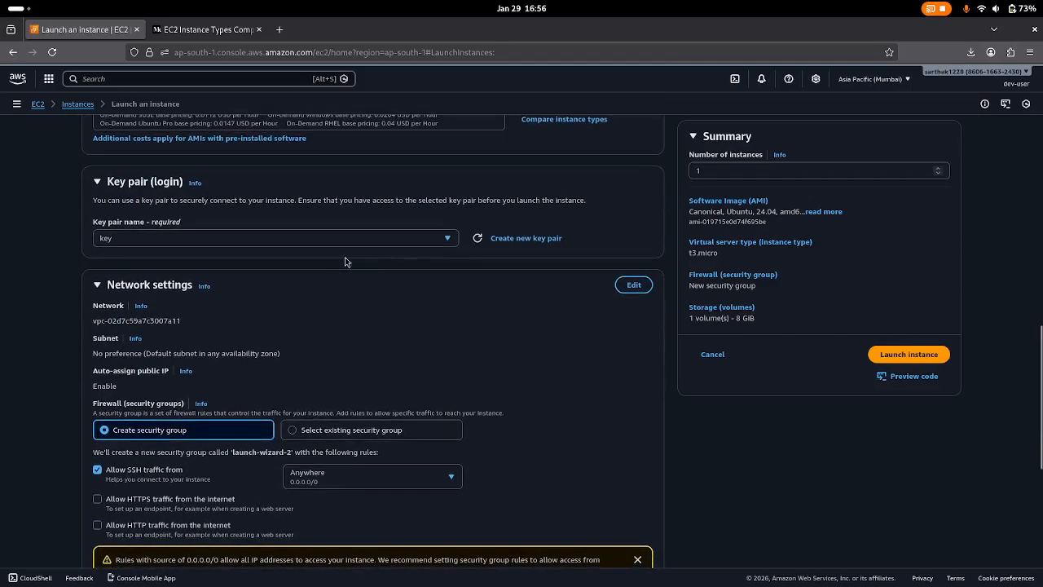
pyautogui.scroll(-2, 331, 242)
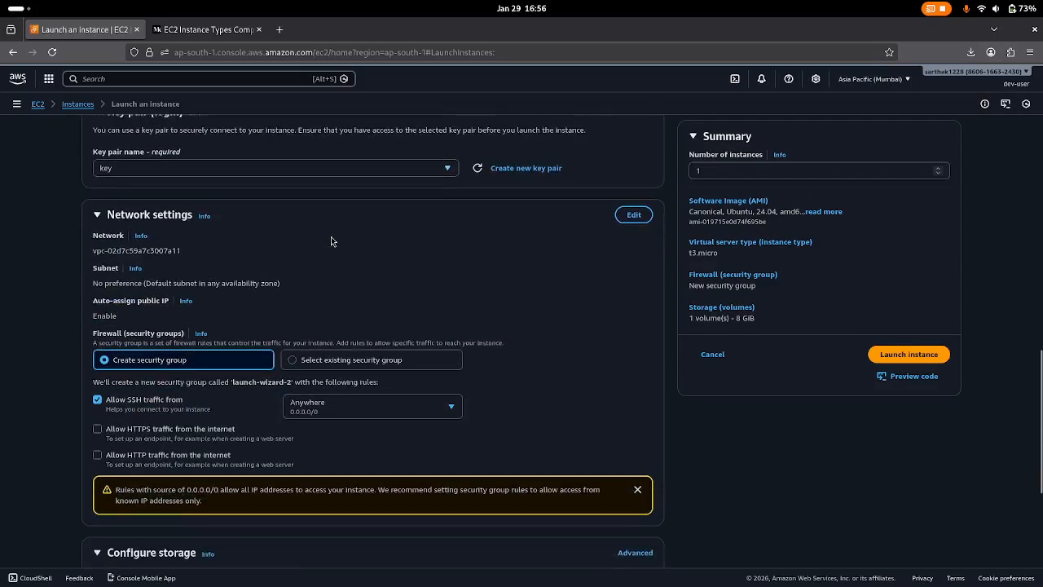
pyautogui.scroll(-1, 330, 241)
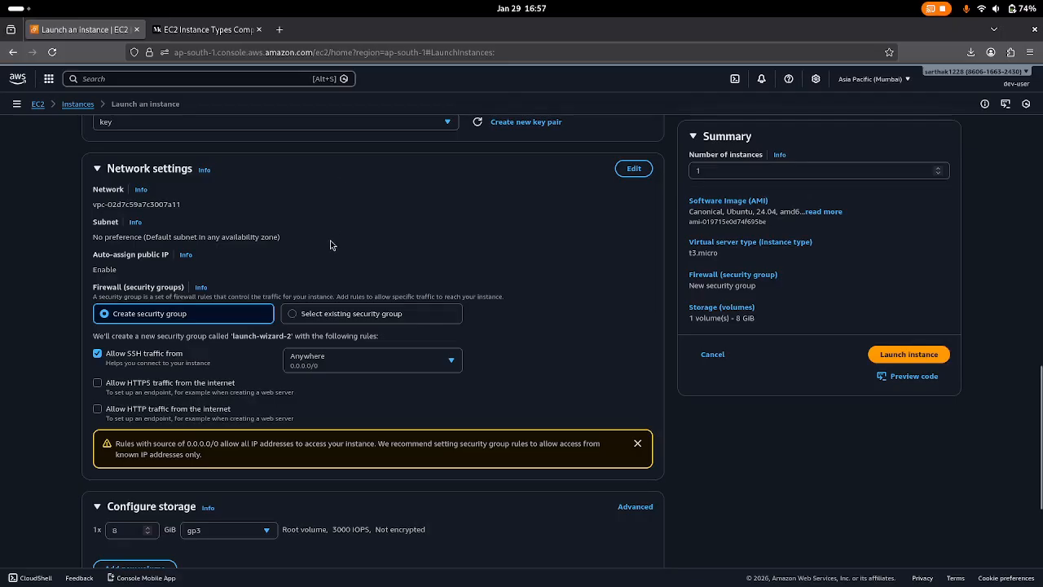
pyautogui.scroll(-1, 330, 244)
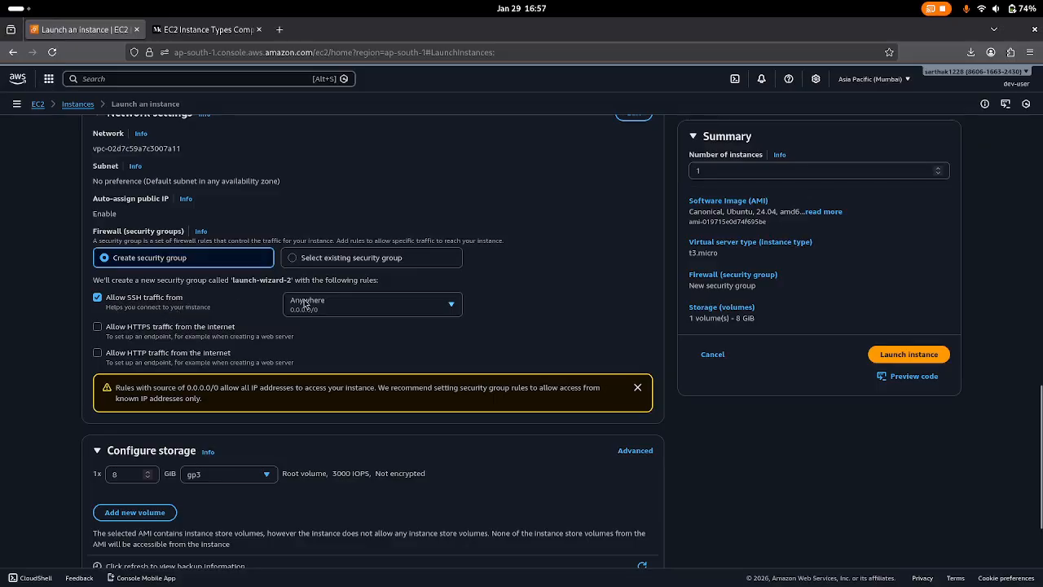
pyautogui.click(338, 301)
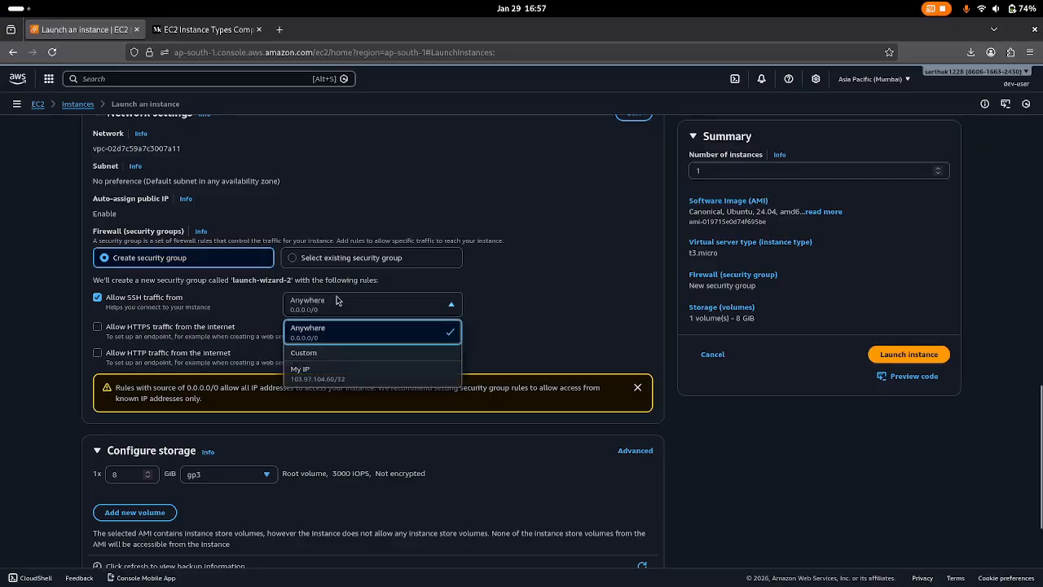
pyautogui.click(331, 374)
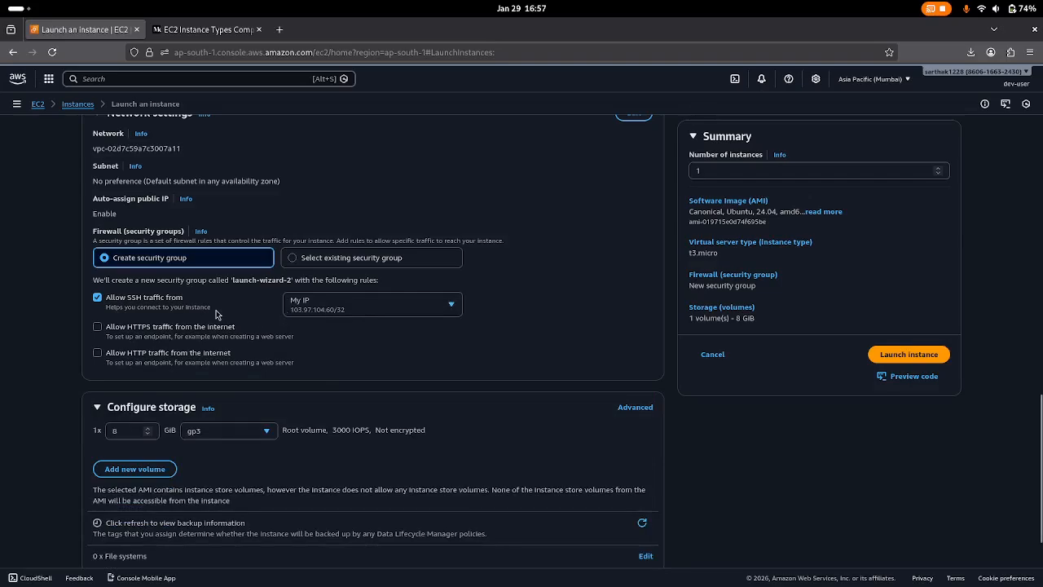
pyautogui.click(98, 327)
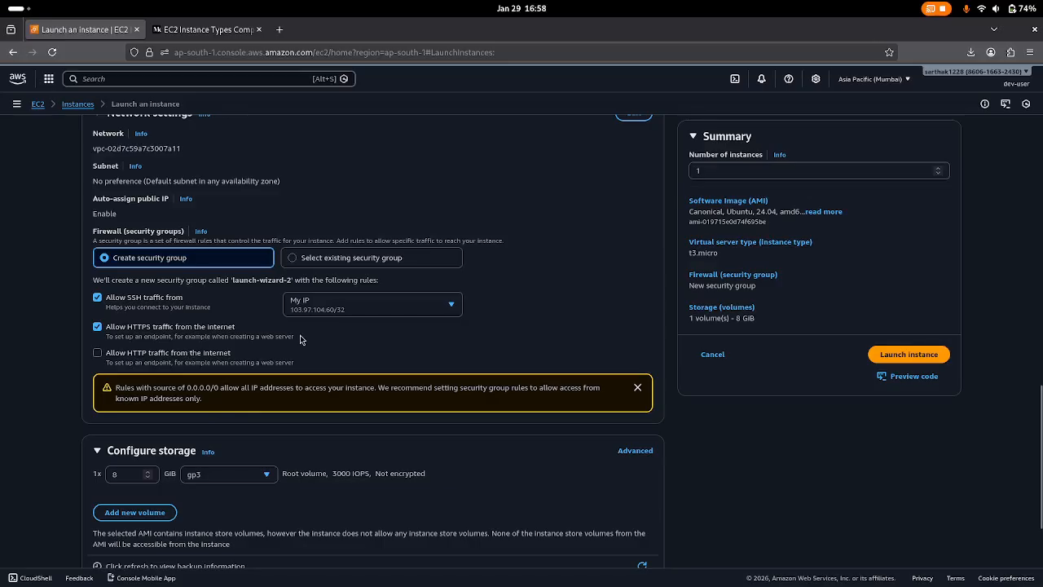
# Step: Check the SSH source options, keeping My IP, and dismiss the security group rules warning
pyautogui.click(353, 306)
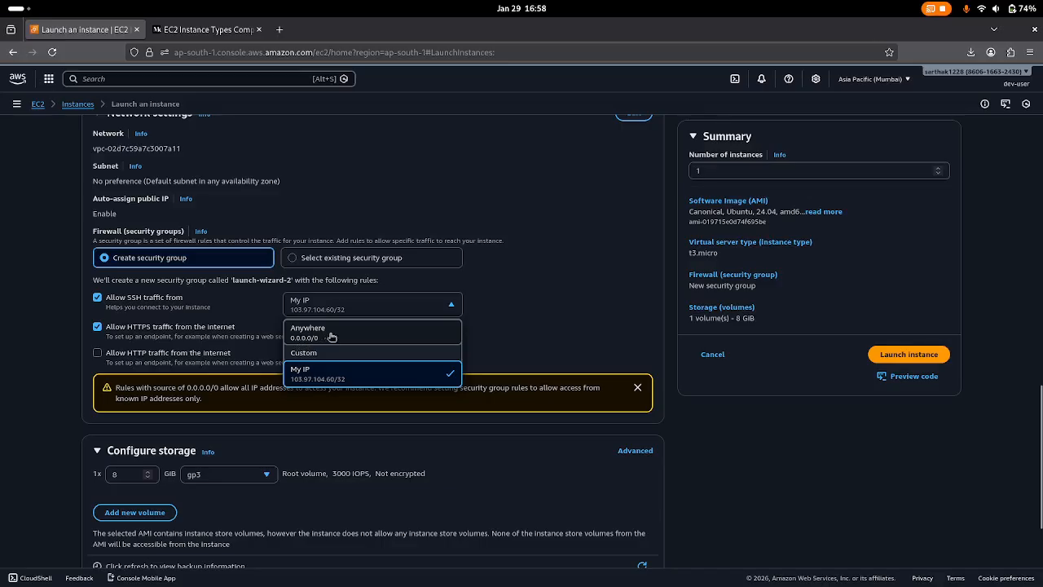
pyautogui.click(523, 334)
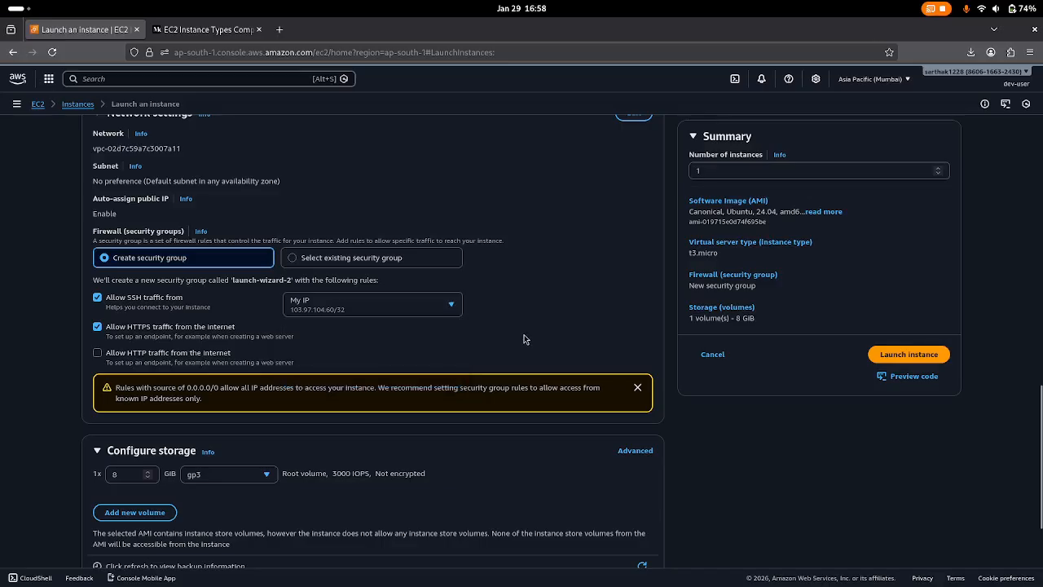
pyautogui.scroll(1, 523, 339)
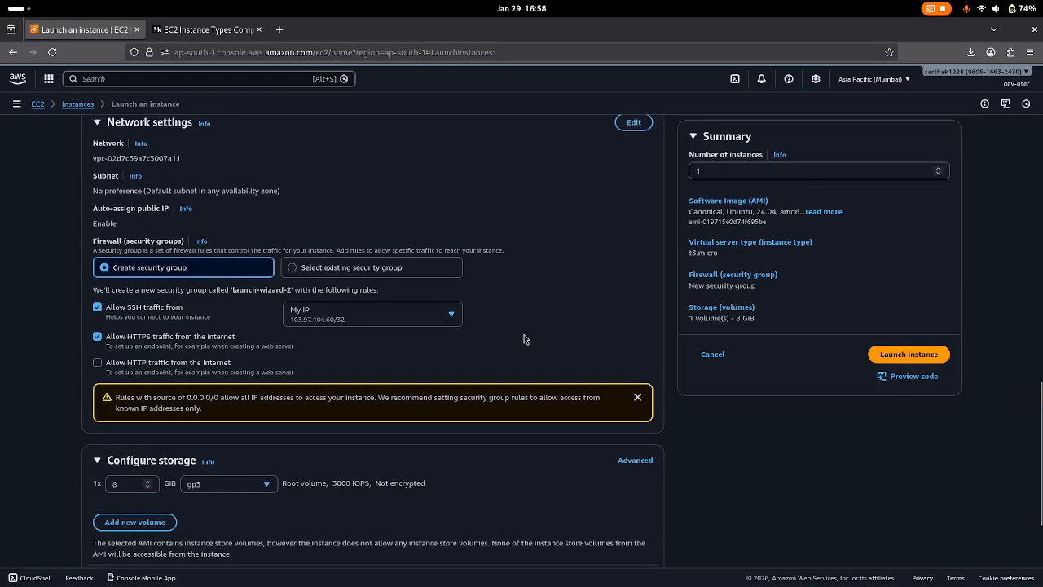
pyautogui.scroll(-2, 524, 339)
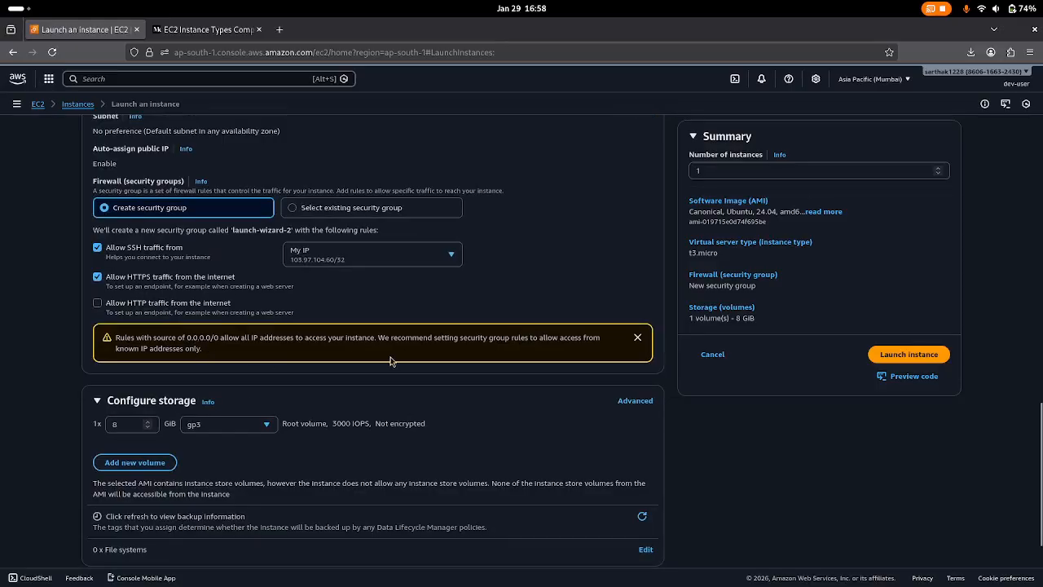
pyautogui.click(637, 337)
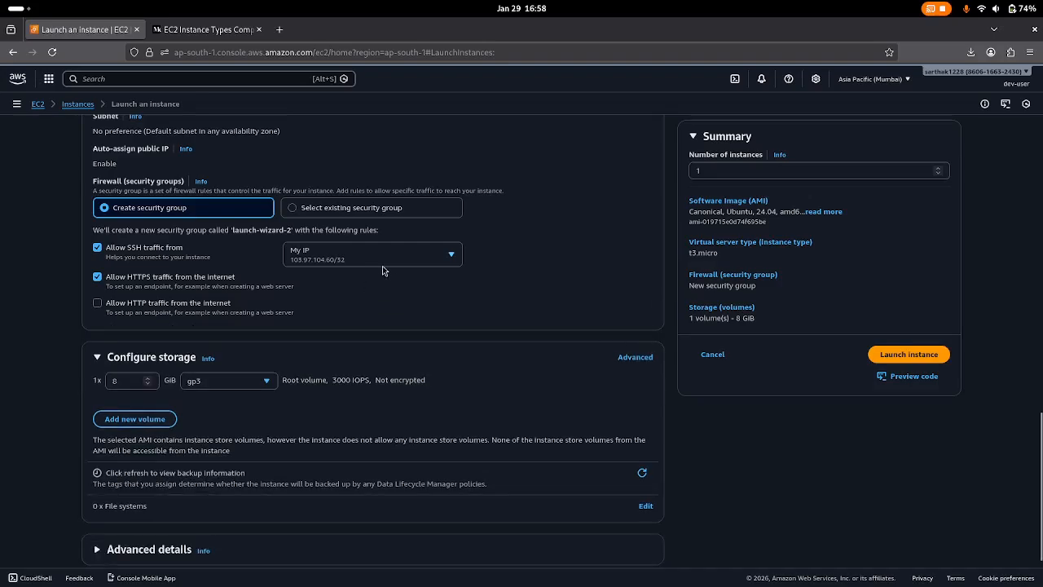
# Step: Review the storage configuration and the SSH traffic source choices of the security group before launching
pyautogui.click(363, 253)
pyautogui.click(579, 277)
pyautogui.scroll(-1, 579, 277)
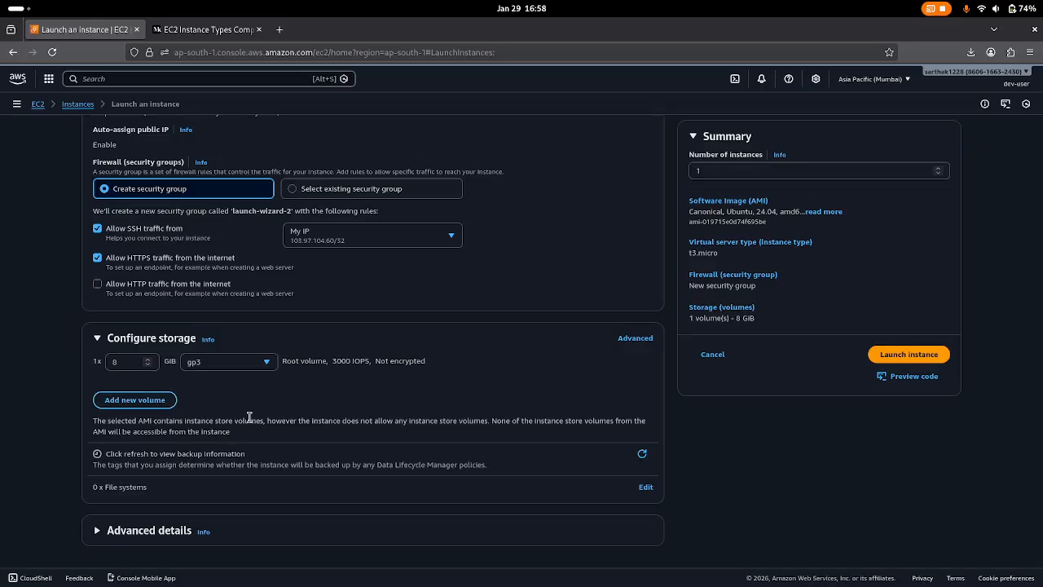
pyautogui.scroll(1, 322, 368)
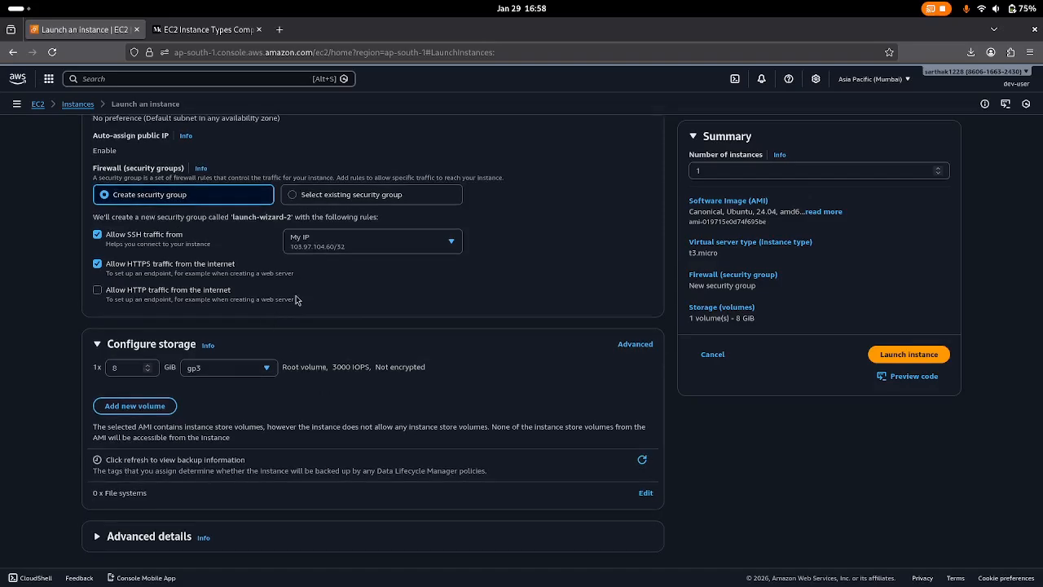
pyautogui.scroll(1, 296, 300)
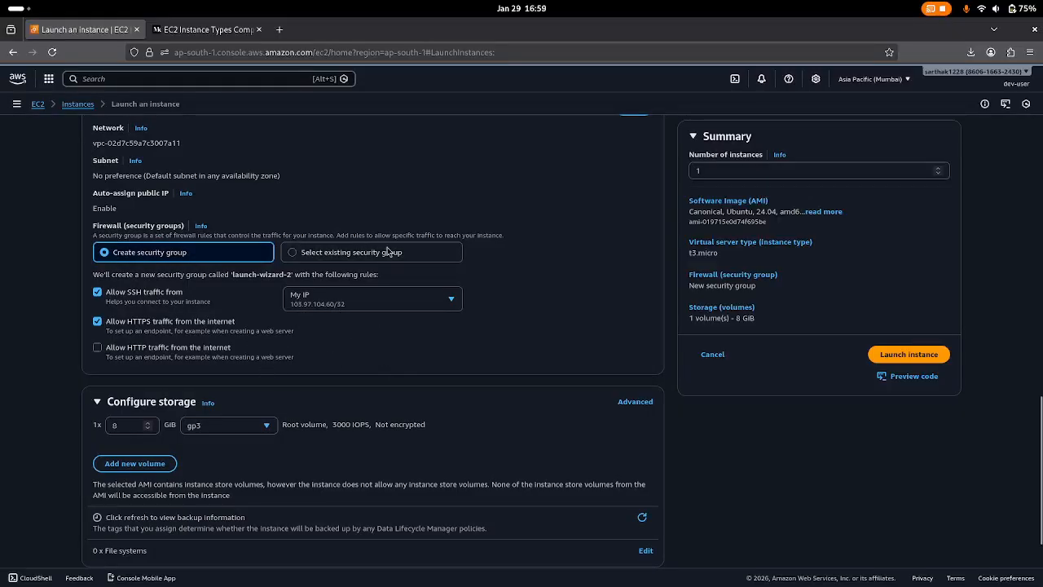
pyautogui.click(357, 299)
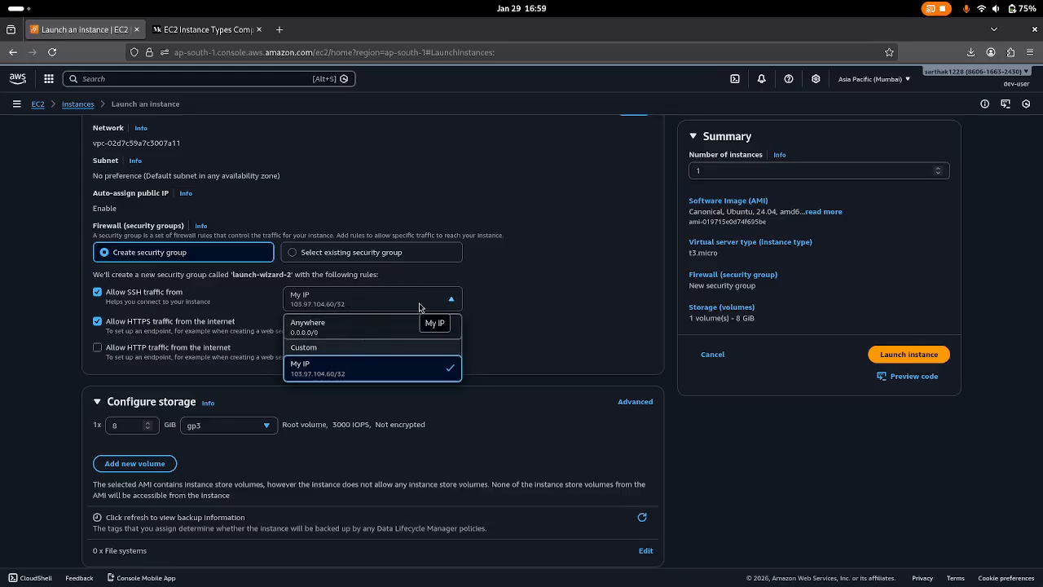
pyautogui.click(546, 309)
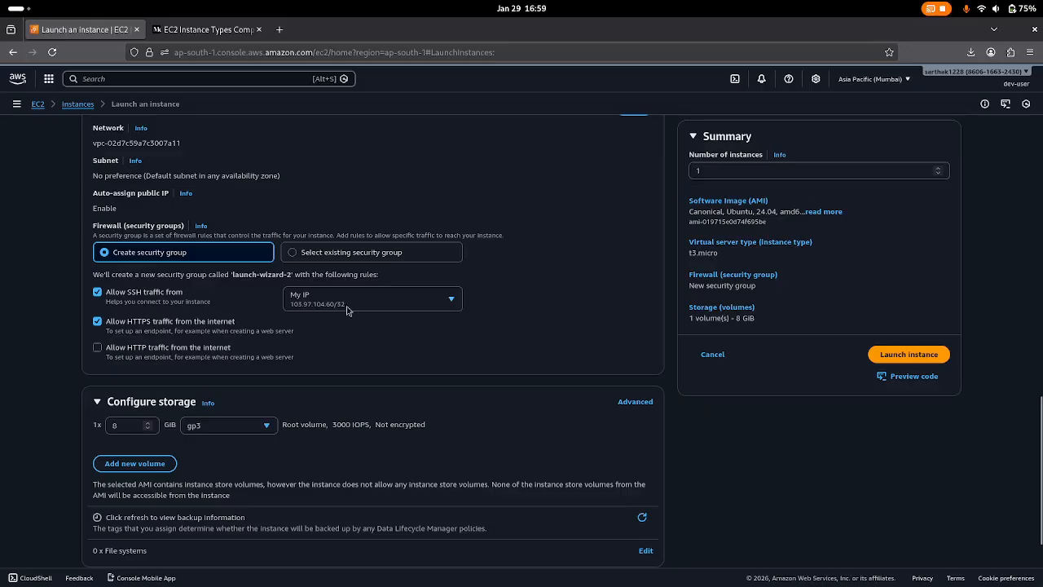
# Step: Launch the configured instance and select fastapi-server in the Instances list to show its details
pyautogui.click(914, 360)
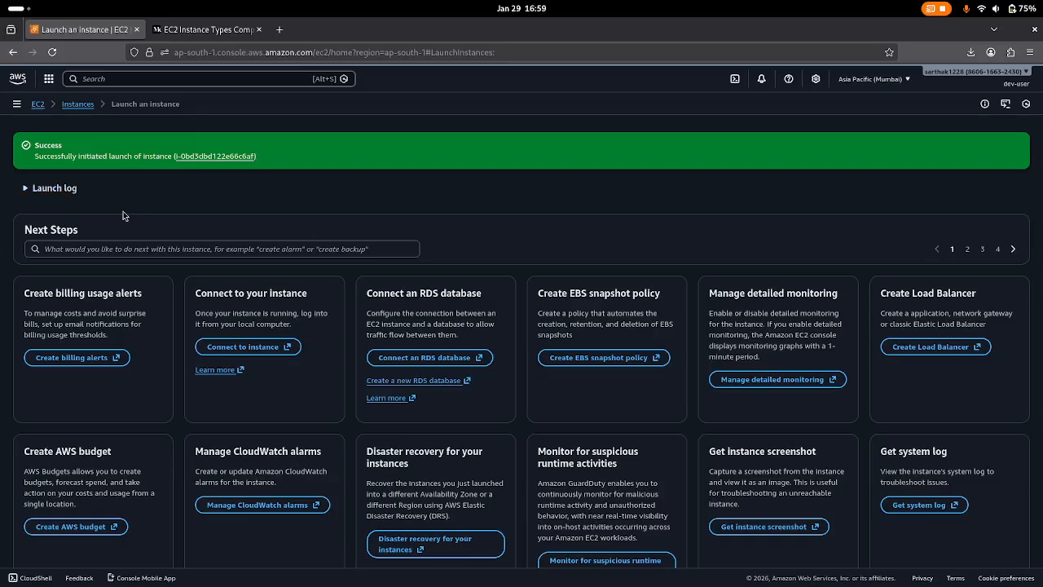
pyautogui.click(78, 106)
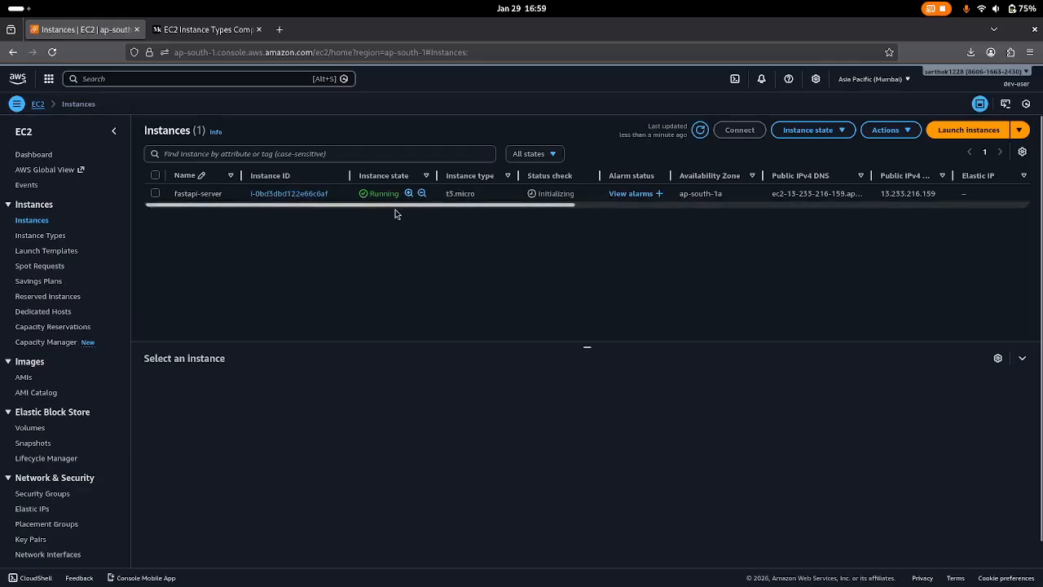
pyautogui.click(155, 196)
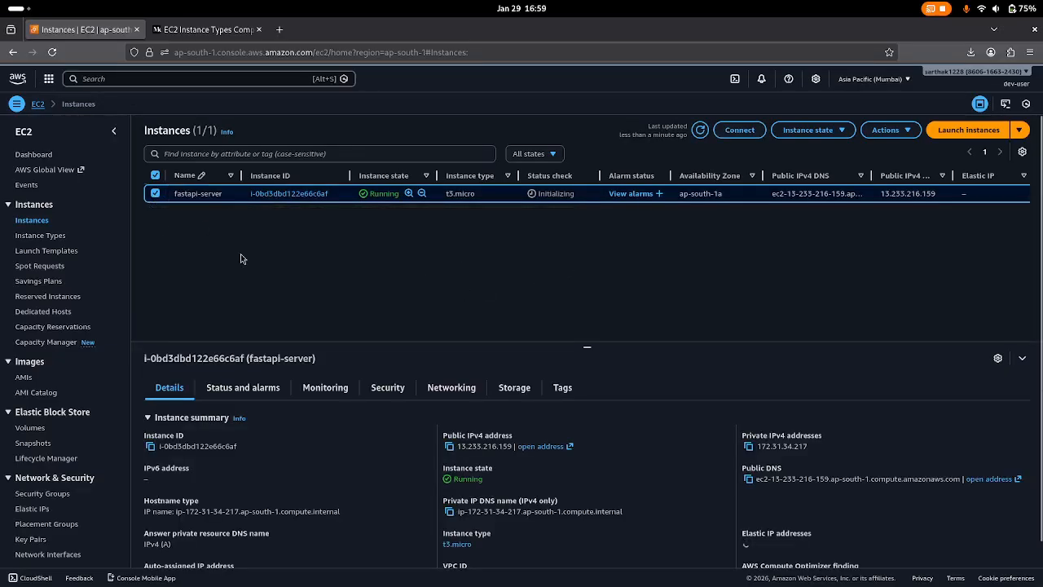
# Step: Review the instance summary and instance details of fastapi-server, including its IP addresses, instance type and AMI information
pyautogui.scroll(-1, 328, 437)
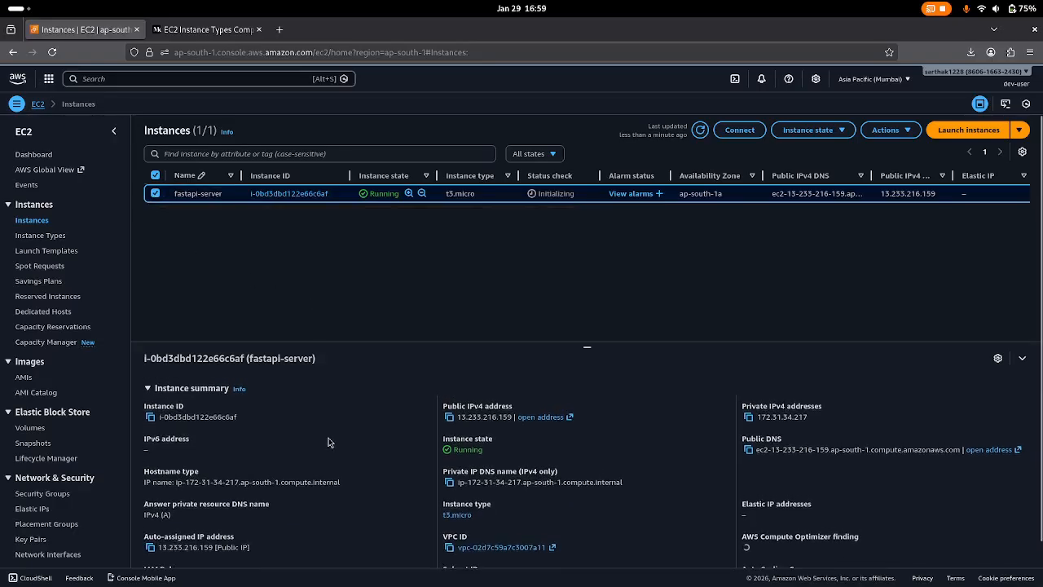
pyautogui.scroll(1, 335, 492)
pyautogui.scroll(-1, 335, 493)
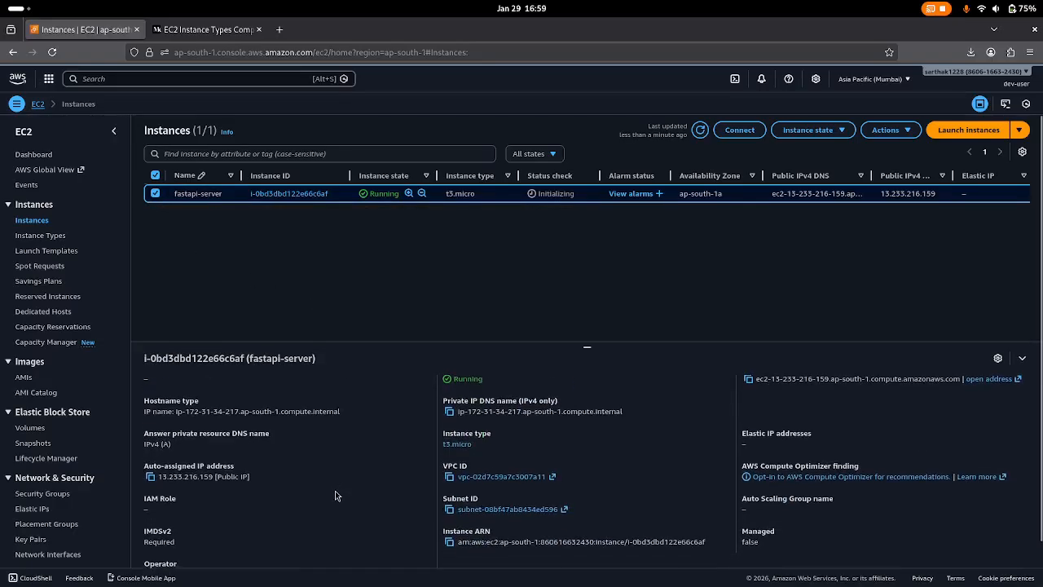
pyautogui.scroll(1, 335, 490)
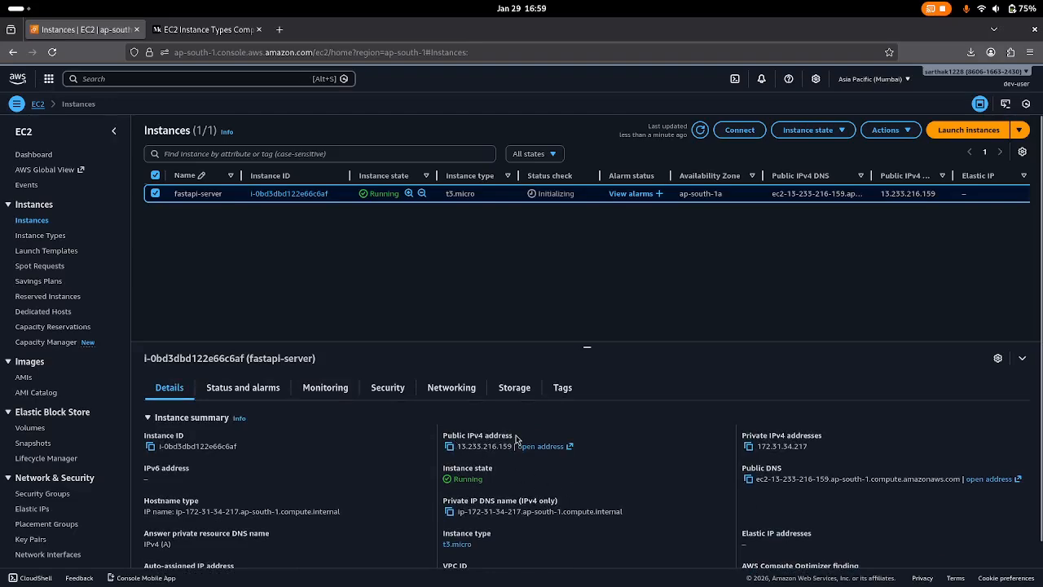
pyautogui.scroll(-1, 515, 440)
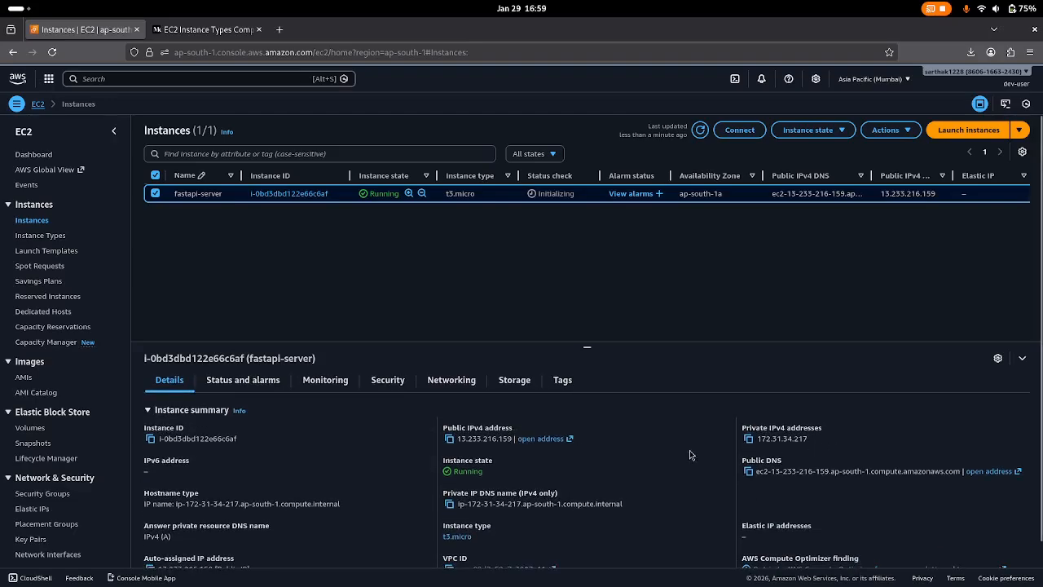
pyautogui.scroll(-2, 659, 460)
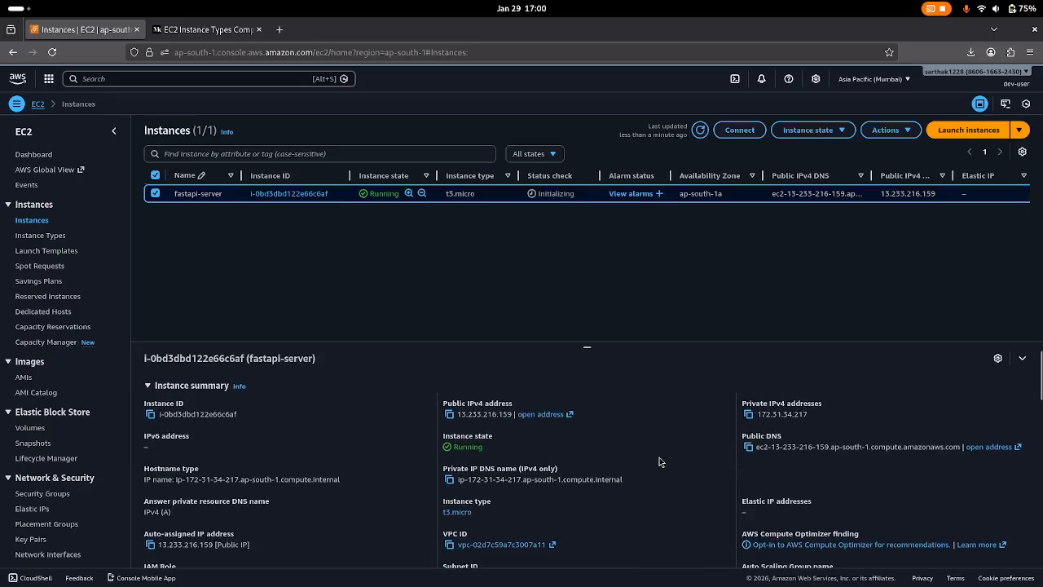
pyautogui.scroll(-3, 659, 461)
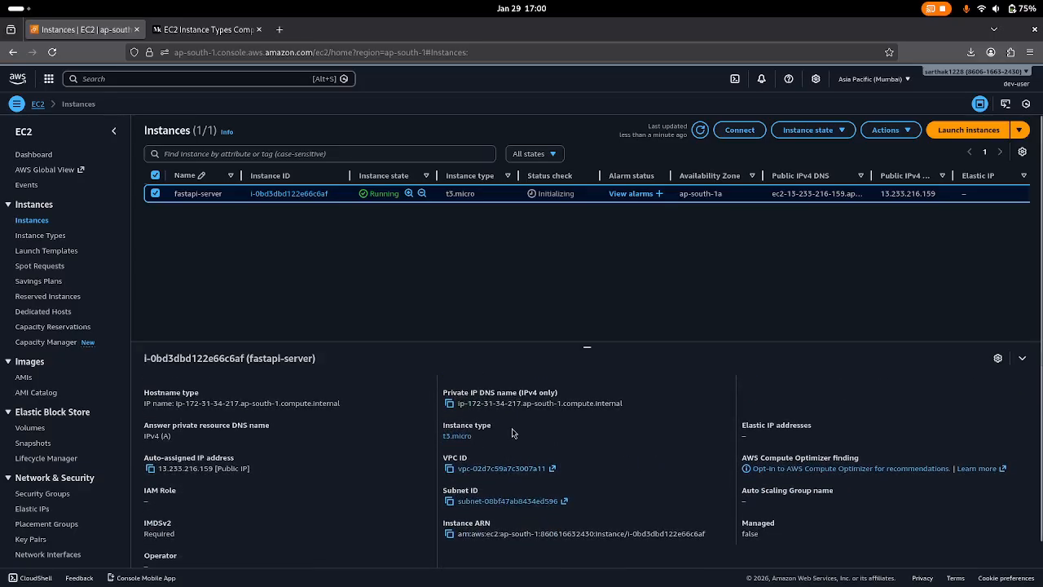
pyautogui.scroll(-5, 511, 433)
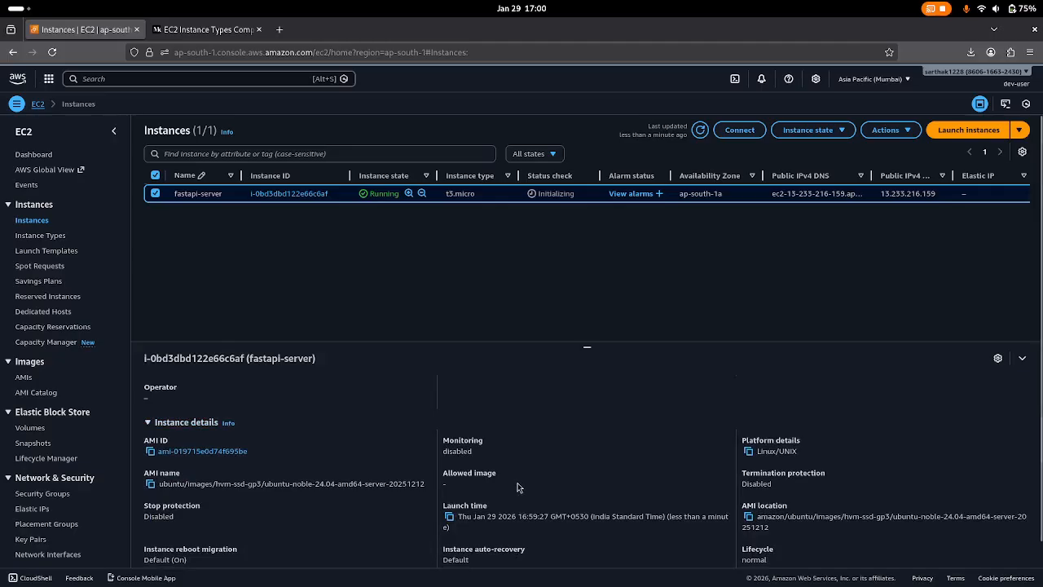
pyautogui.scroll(-10, 517, 482)
pyautogui.scroll(8, 518, 482)
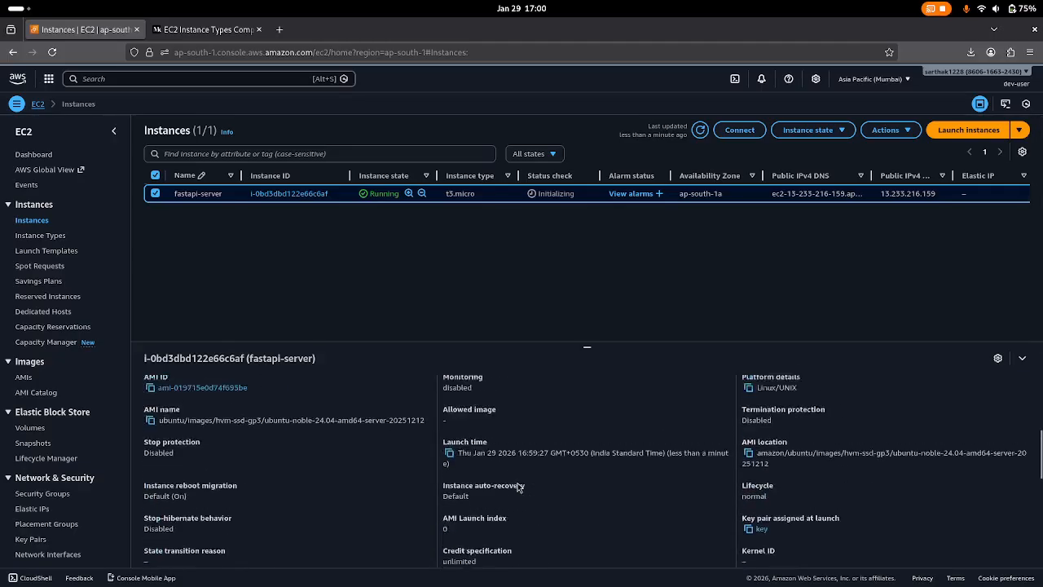
pyautogui.scroll(10, 518, 487)
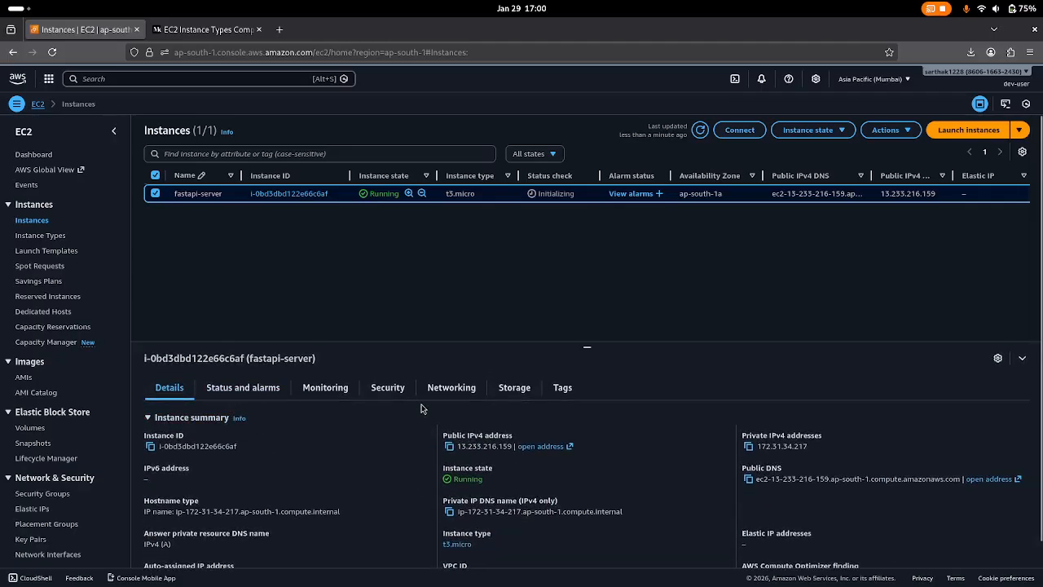
# Step: Examine fastapi-server's networking information, covering IP addresses, hostname and DNS, and network interfaces
pyautogui.click(455, 388)
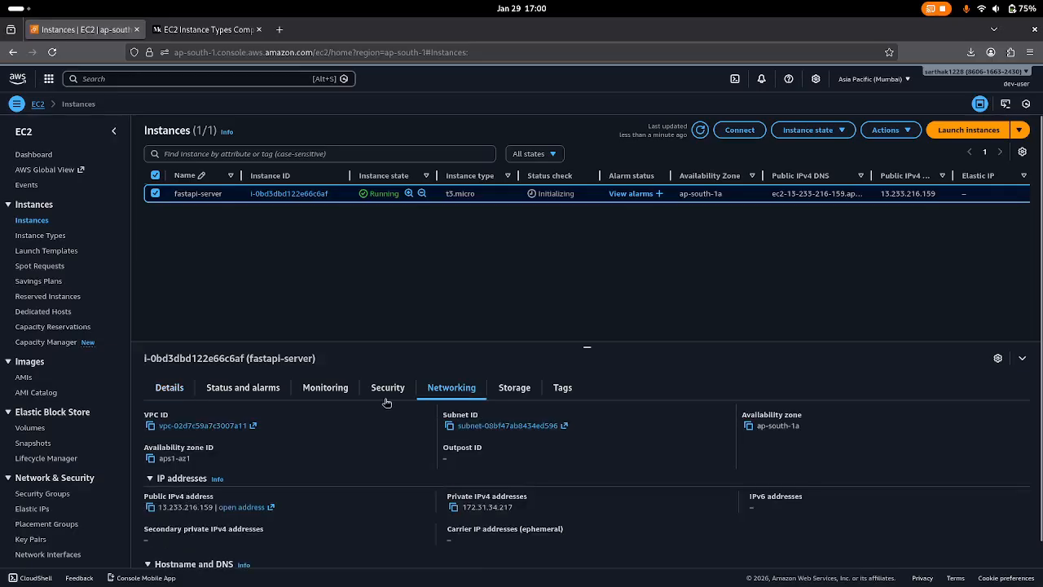
pyautogui.scroll(-2, 386, 456)
pyautogui.scroll(-5, 386, 459)
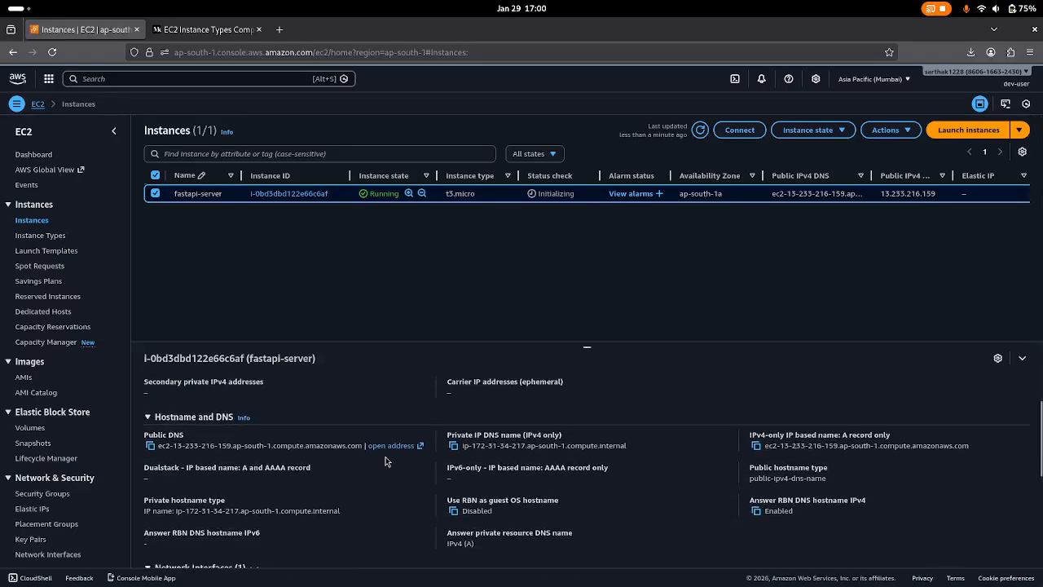
pyautogui.scroll(-2, 385, 456)
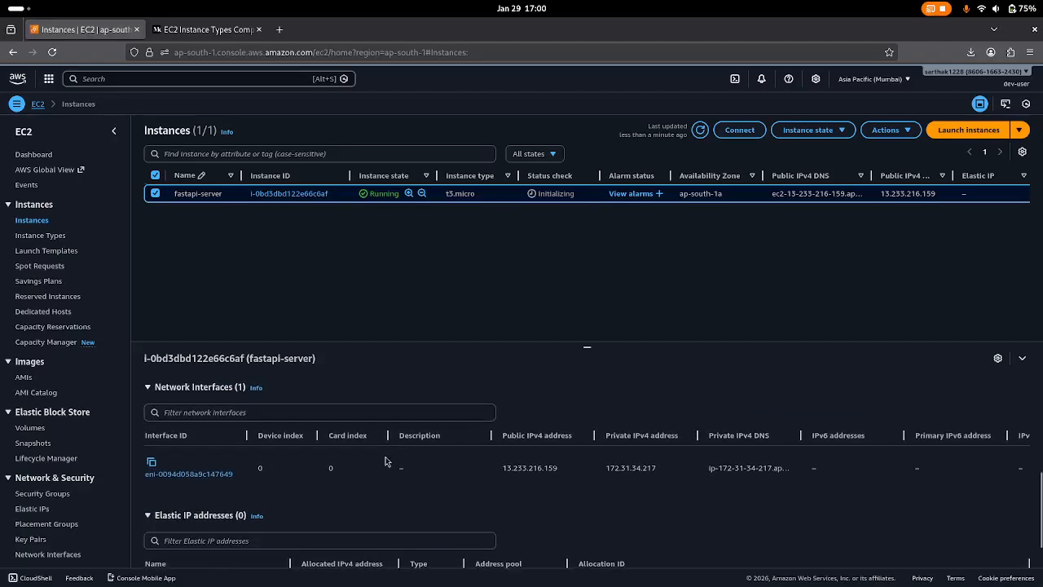
pyautogui.scroll(5, 386, 456)
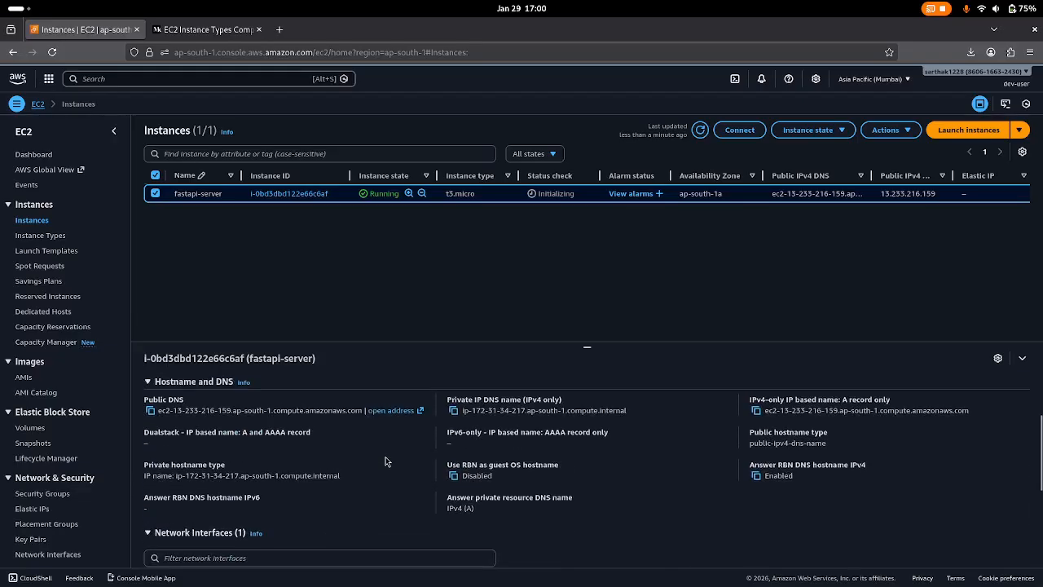
pyautogui.scroll(3, 385, 461)
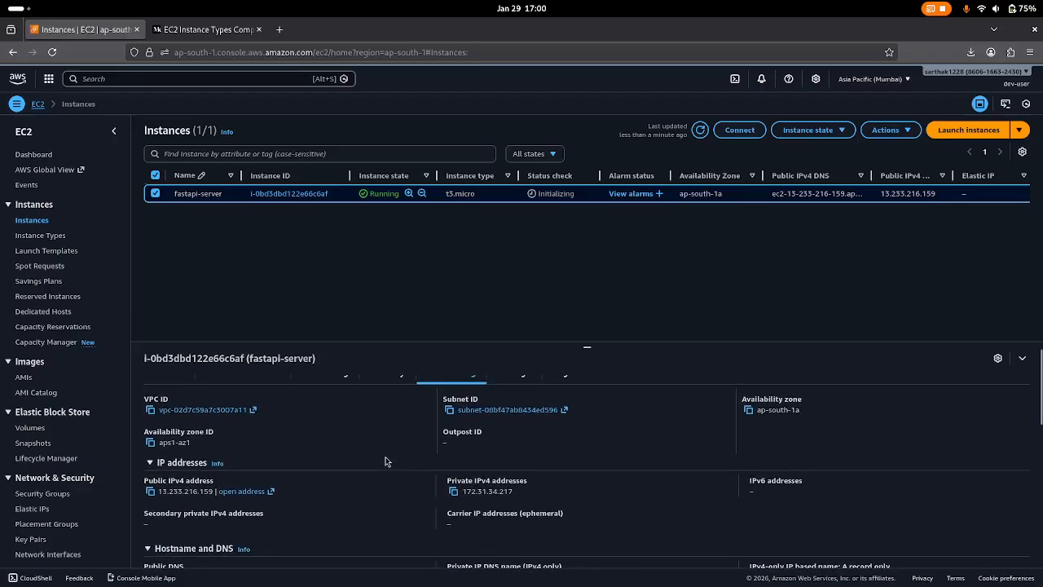
pyautogui.scroll(1, 386, 459)
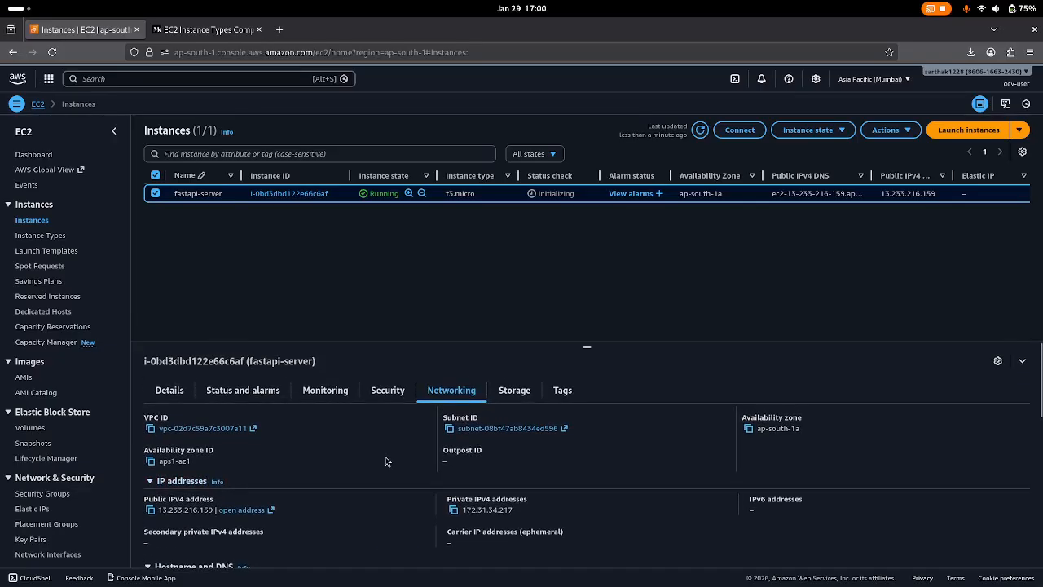
# Step: Examine fastapi-server's security details, expanding the inbound rules and comparing them with the outbound rules
pyautogui.click(397, 387)
pyautogui.scroll(-1, 331, 490)
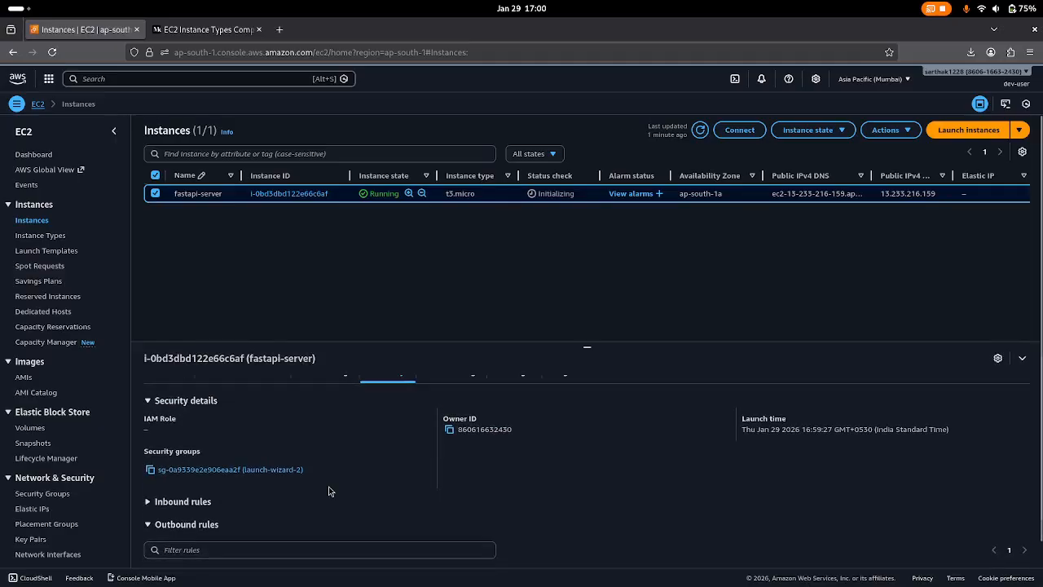
pyautogui.scroll(-1, 326, 493)
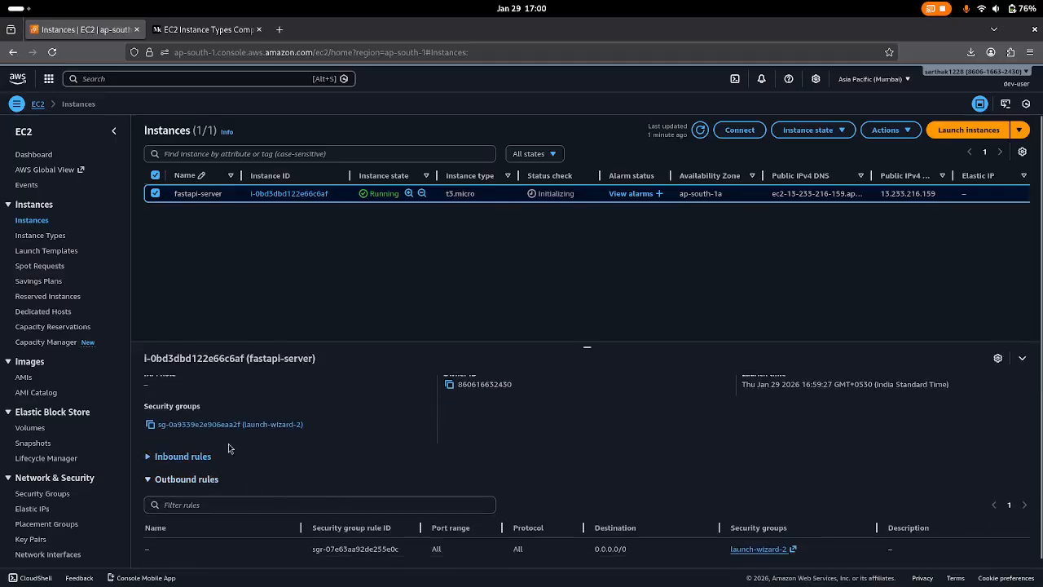
pyautogui.scroll(-1, 282, 466)
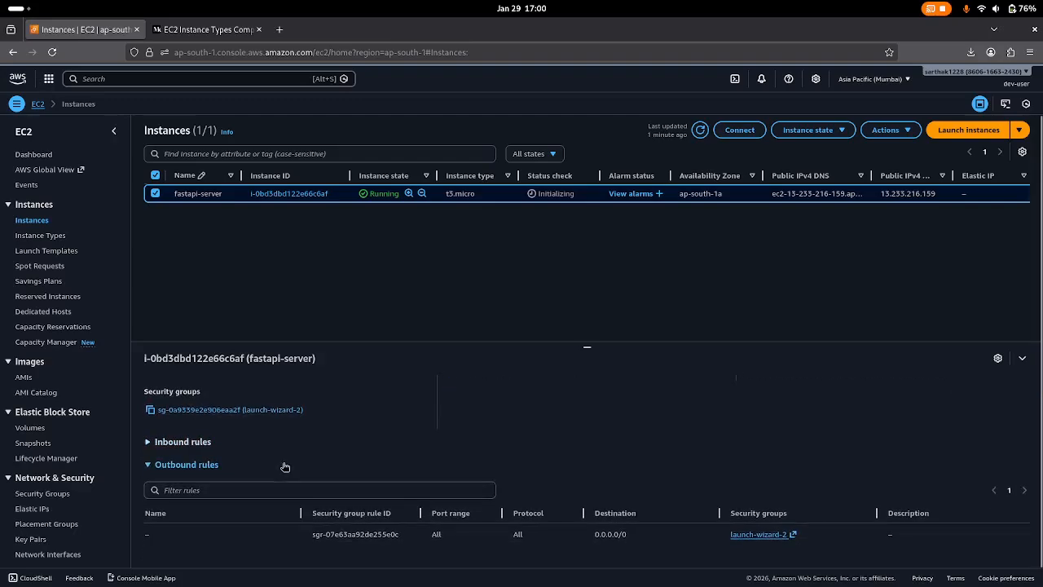
pyautogui.click(151, 446)
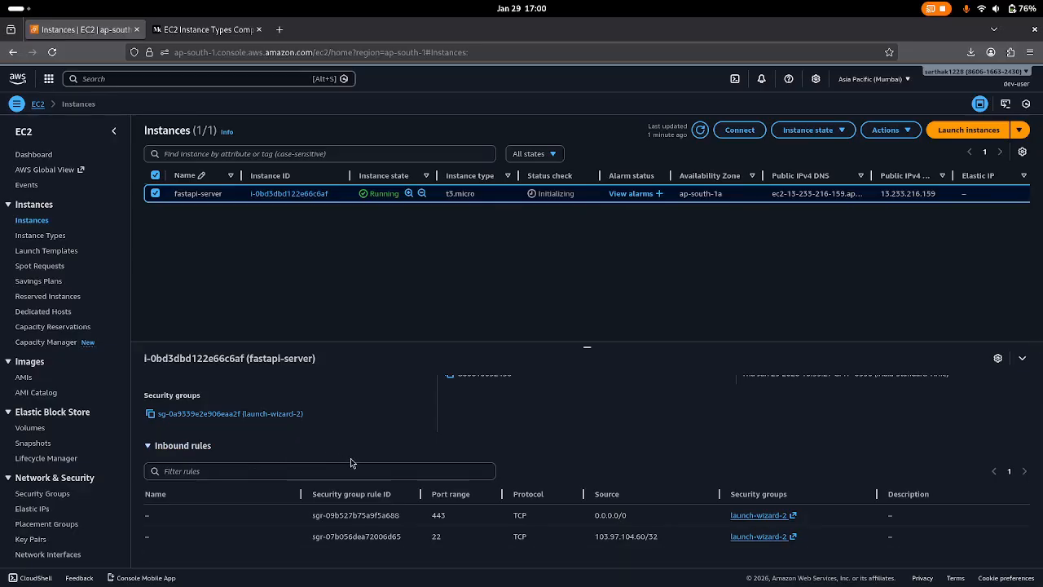
pyautogui.scroll(-3, 351, 461)
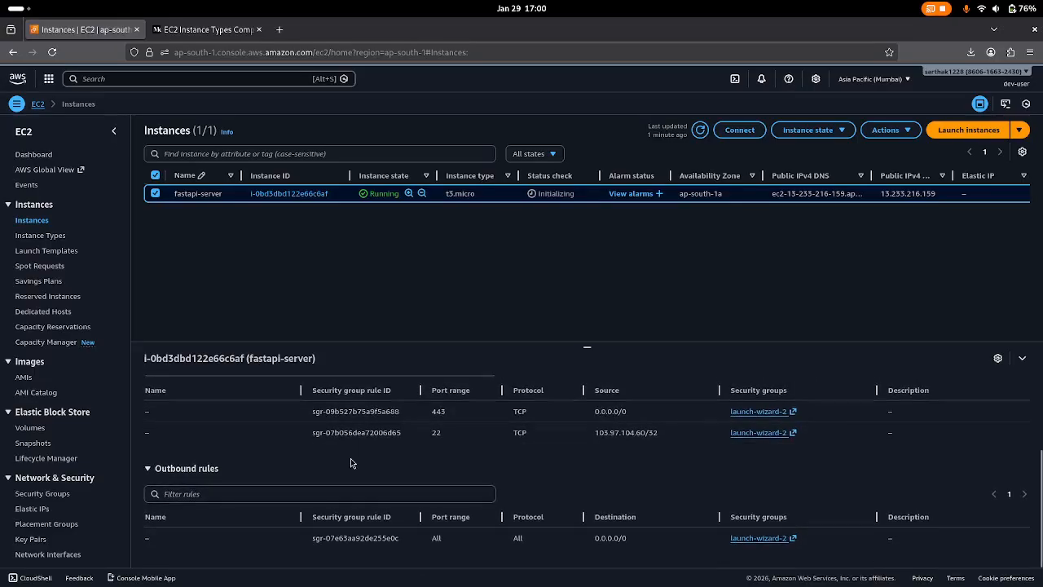
pyautogui.scroll(3, 350, 462)
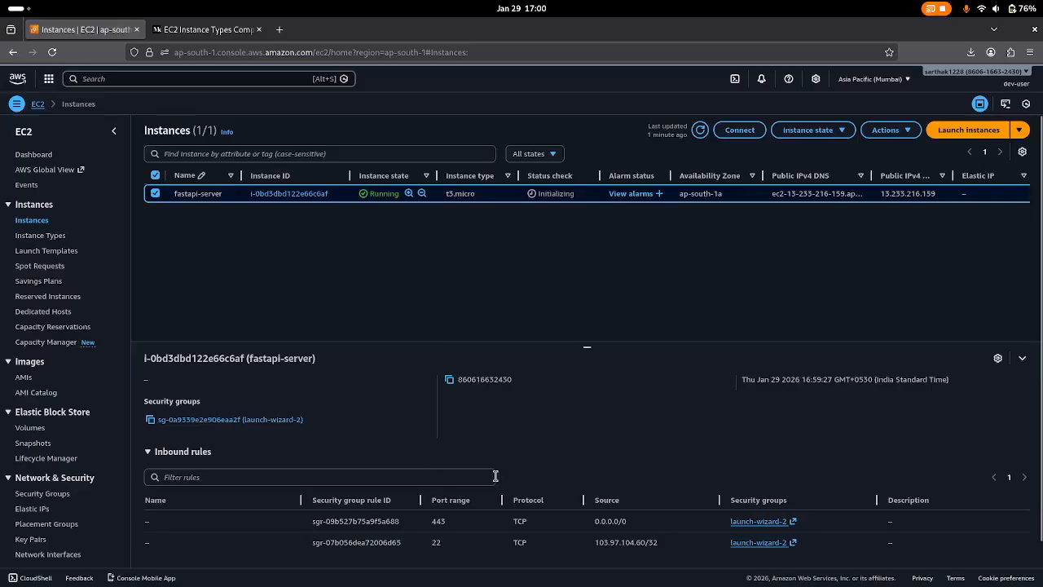
pyautogui.scroll(-1, 570, 448)
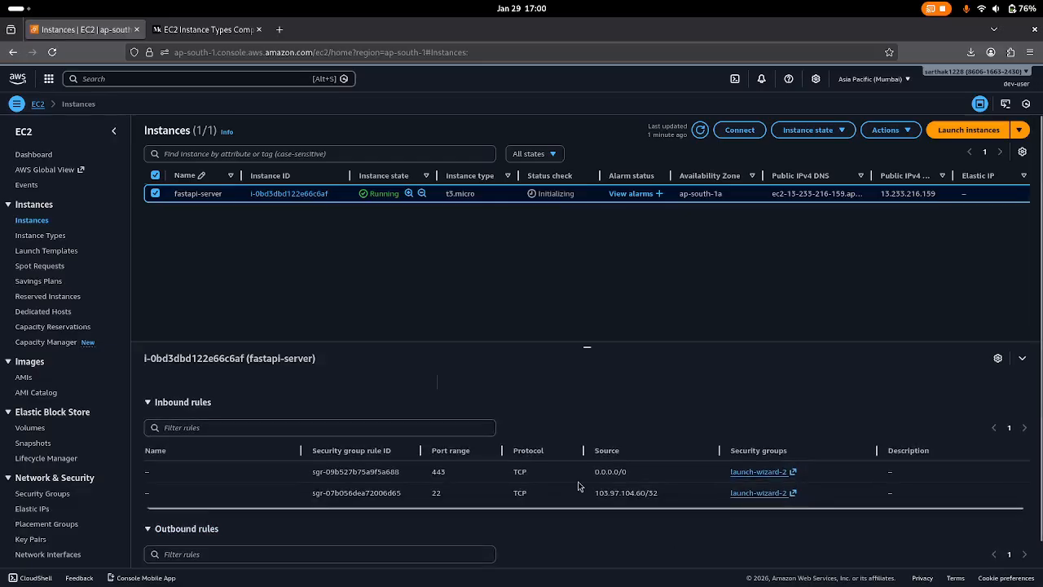
pyautogui.scroll(2, 425, 469)
pyautogui.scroll(2, 425, 469)
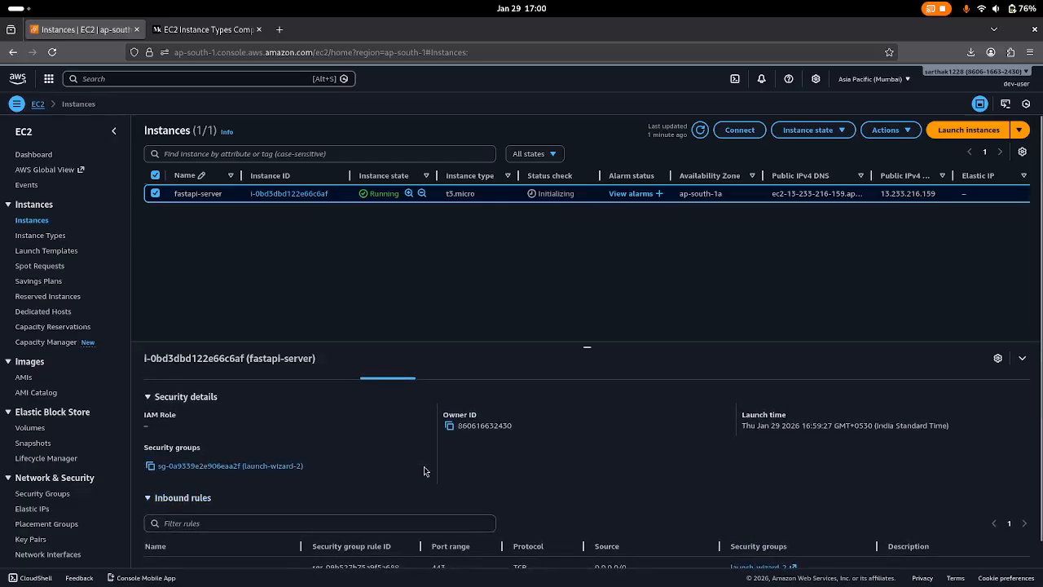
pyautogui.scroll(-2, 392, 497)
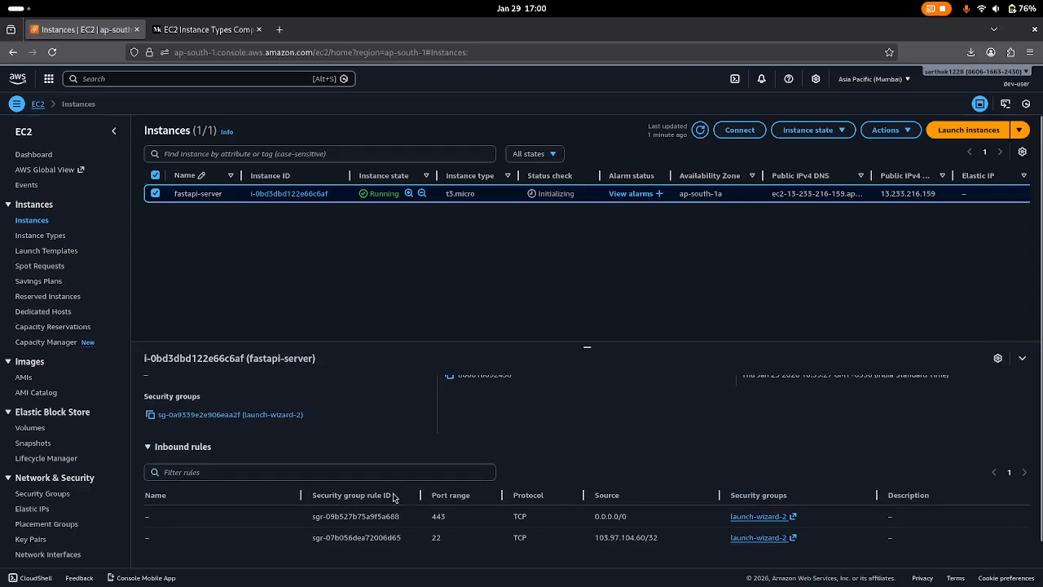
# Step: In security group launch-wizard-2, change the HTTPS inbound rule's type to HTTP, save the rules and return to the Instances list
pyautogui.click(186, 414)
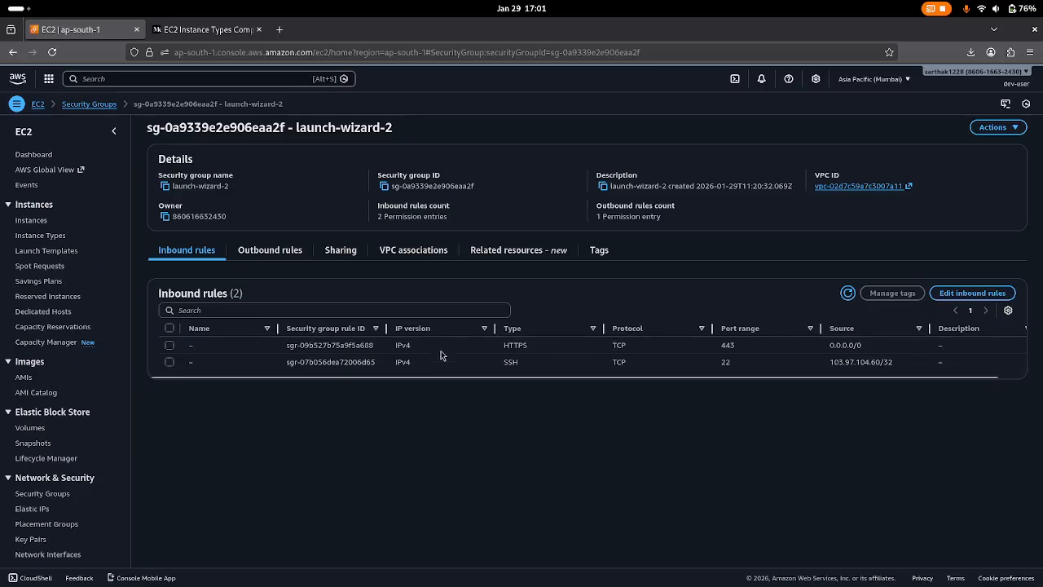
pyautogui.click(965, 297)
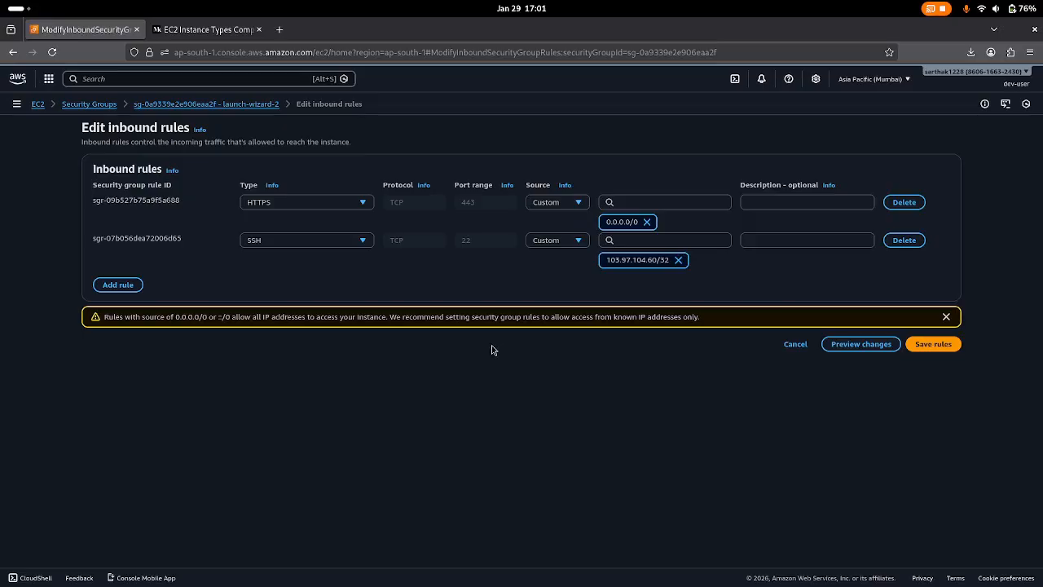
pyautogui.click(346, 204)
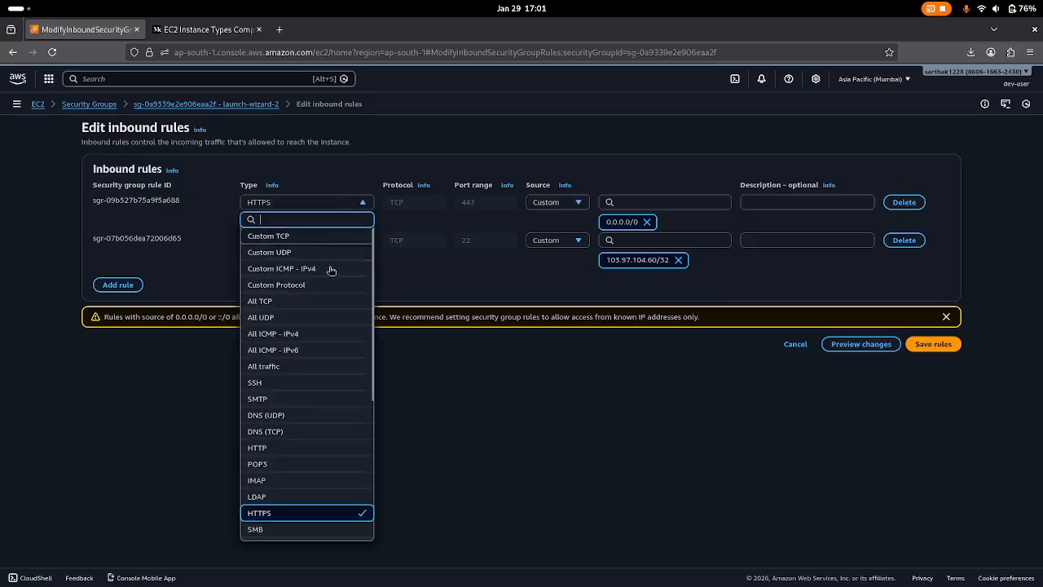
pyautogui.click(291, 447)
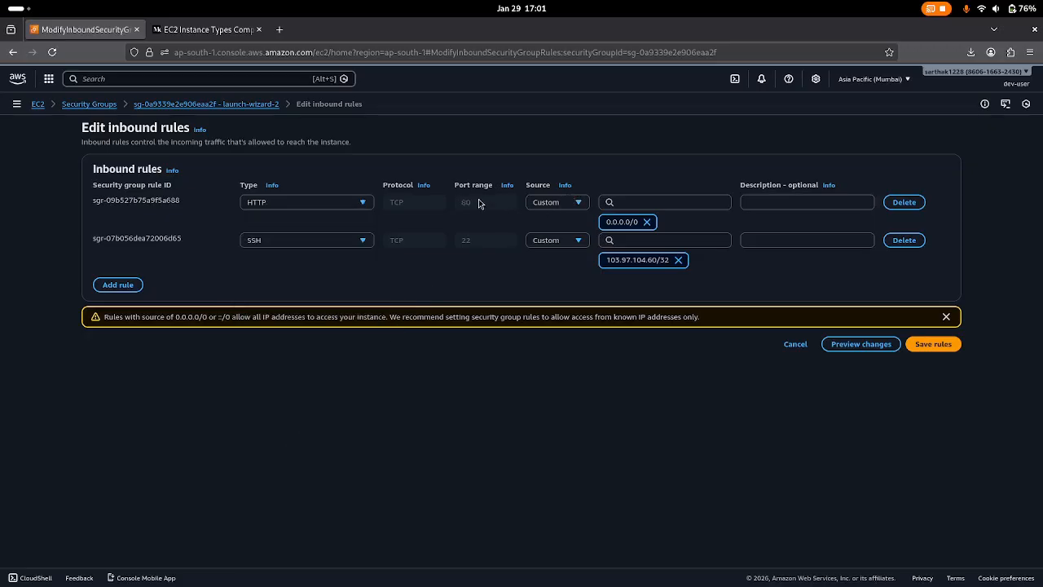
pyautogui.click(936, 348)
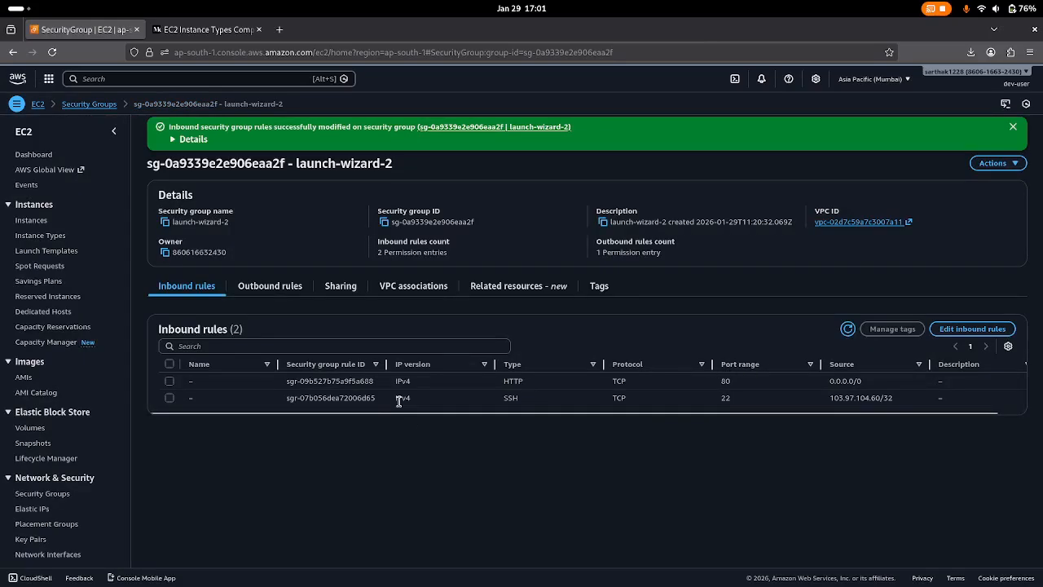
pyautogui.click(32, 221)
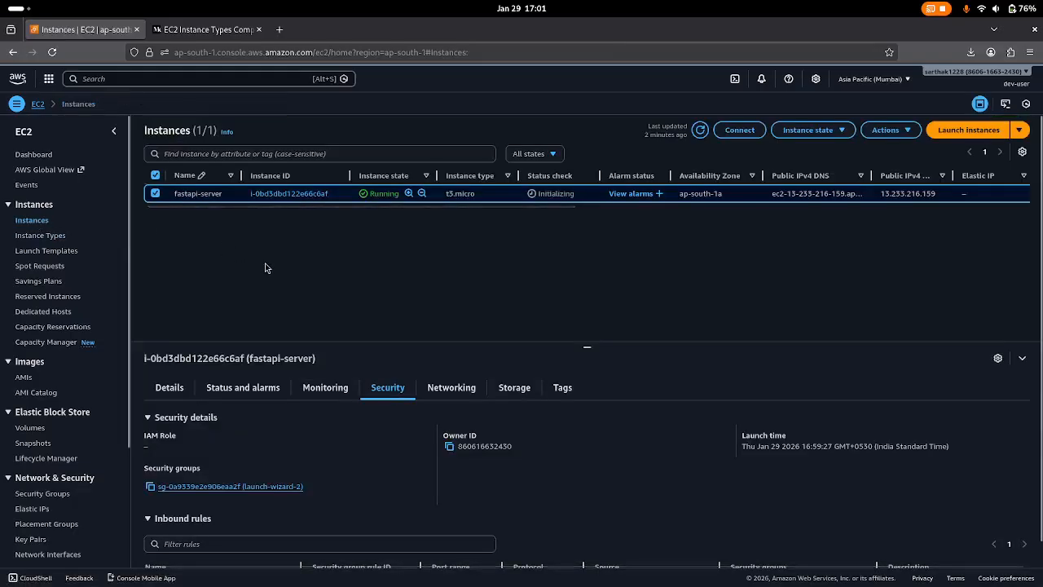
# Step: Switch to the terminal, enlarge its window and text, and clear the old output
pyautogui.hotkey('alt', 'Tab')
pyautogui.hotkey('alt', 'Tab')
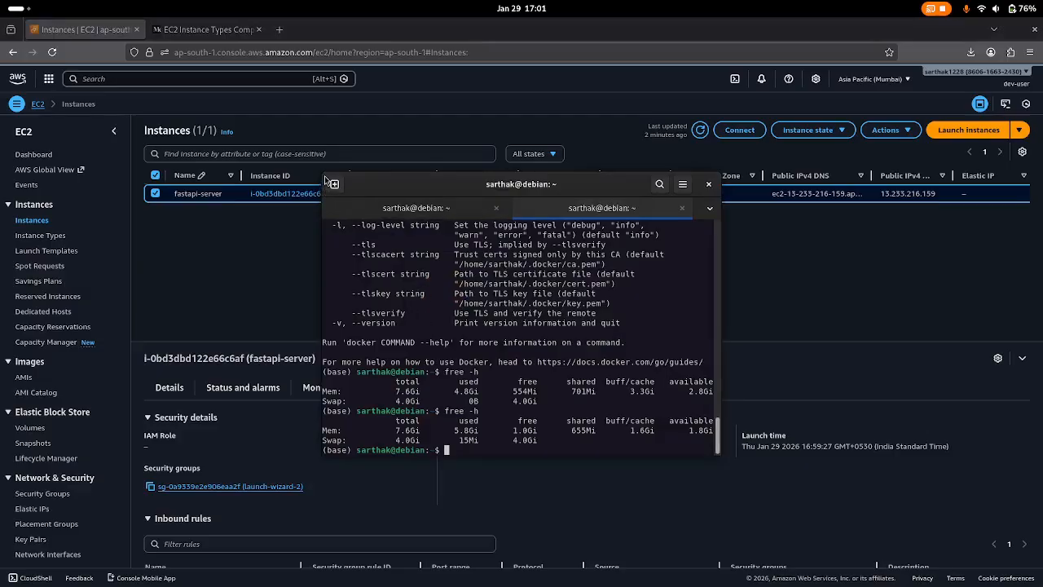
pyautogui.moveTo(324, 173); pyautogui.dragTo(174, 99)
pyautogui.hotkey('ctrl', '+')
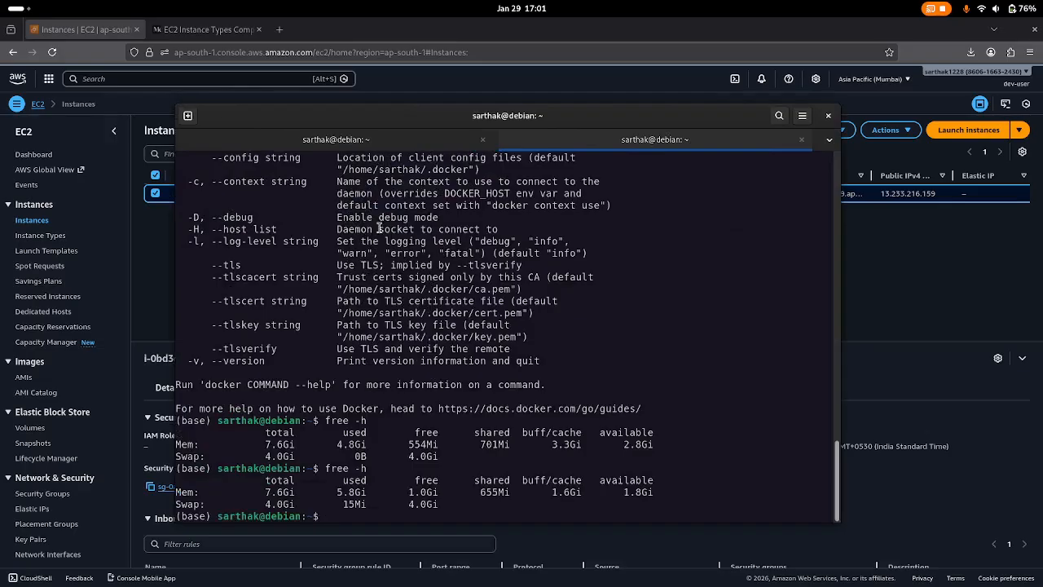
pyautogui.write('clear')
pyautogui.press('Return')
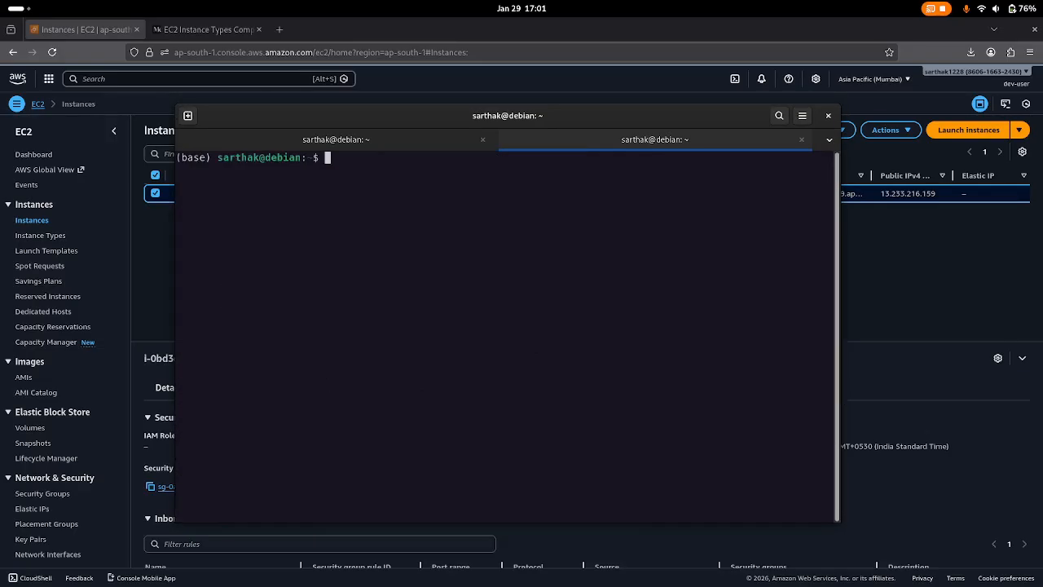
# Step: Change to the Downloads directory in the terminal and list its files to locate the key file
pyautogui.write('cd Downloads')
pyautogui.press('Return')
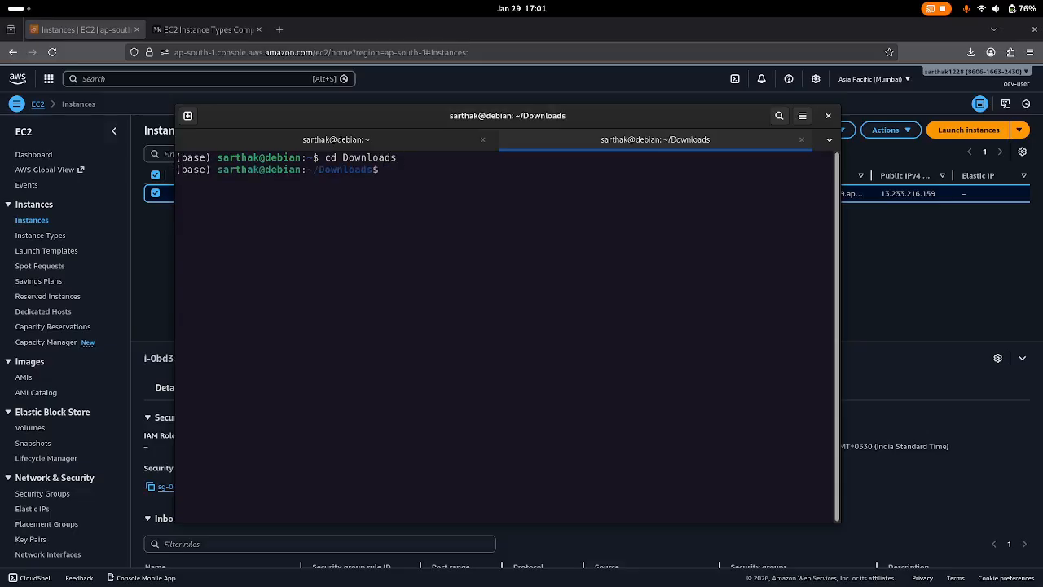
pyautogui.write('ls')
pyautogui.press('Return')
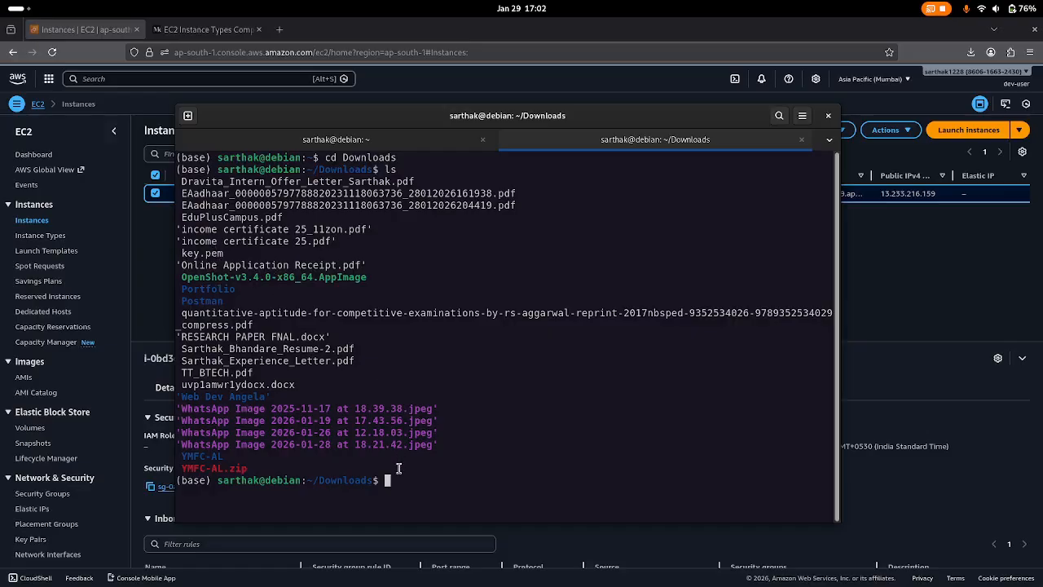
# Step: Clear the terminal output, switch to the EC2 console and copy fastapi-server's public IPv4 address from its instance details
pyautogui.write('clear')
pyautogui.press('Return')
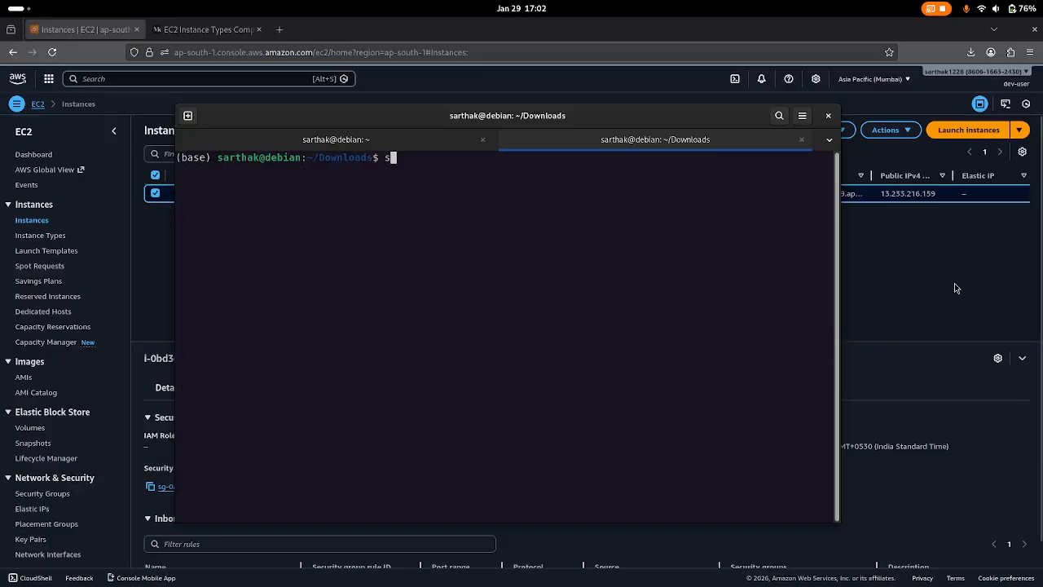
pyautogui.click(954, 283)
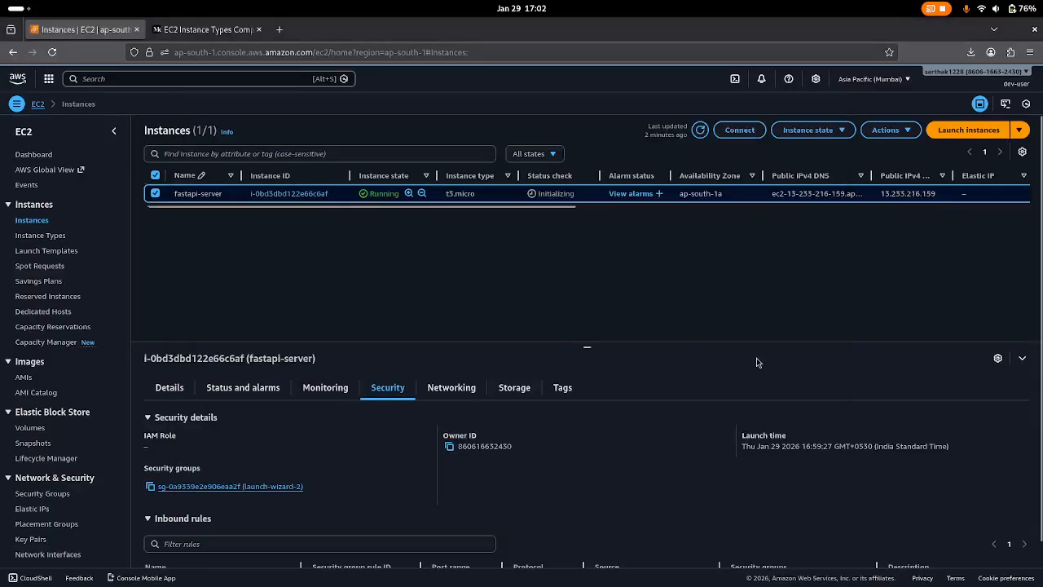
pyautogui.click(167, 389)
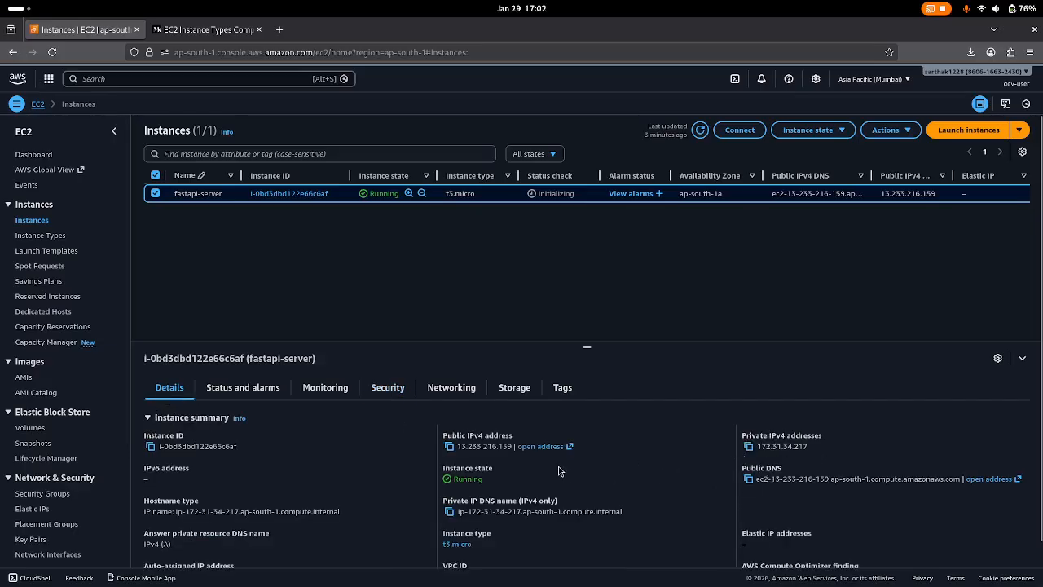
pyautogui.scroll(-1, 562, 473)
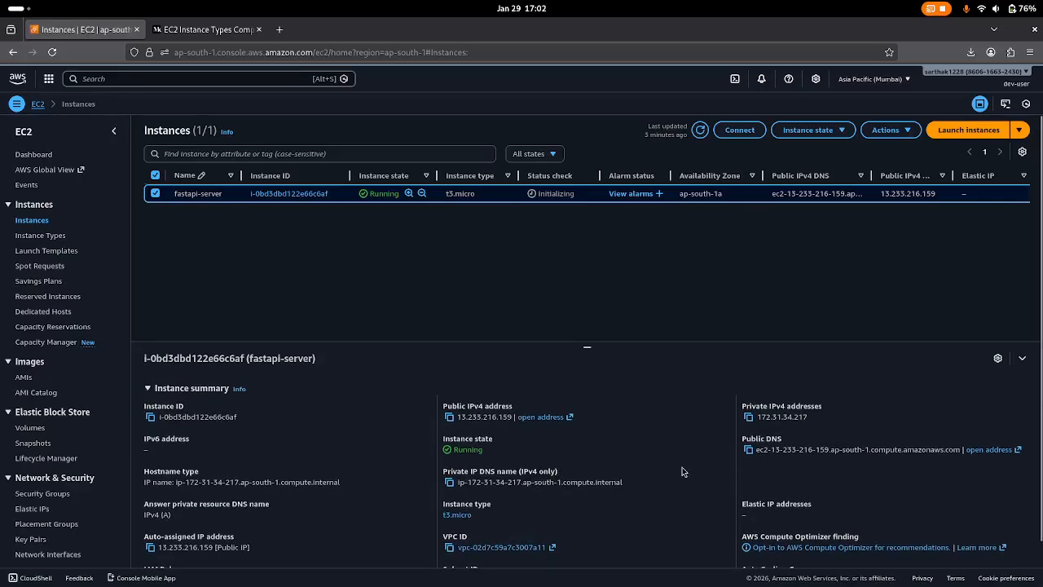
pyautogui.click(450, 417)
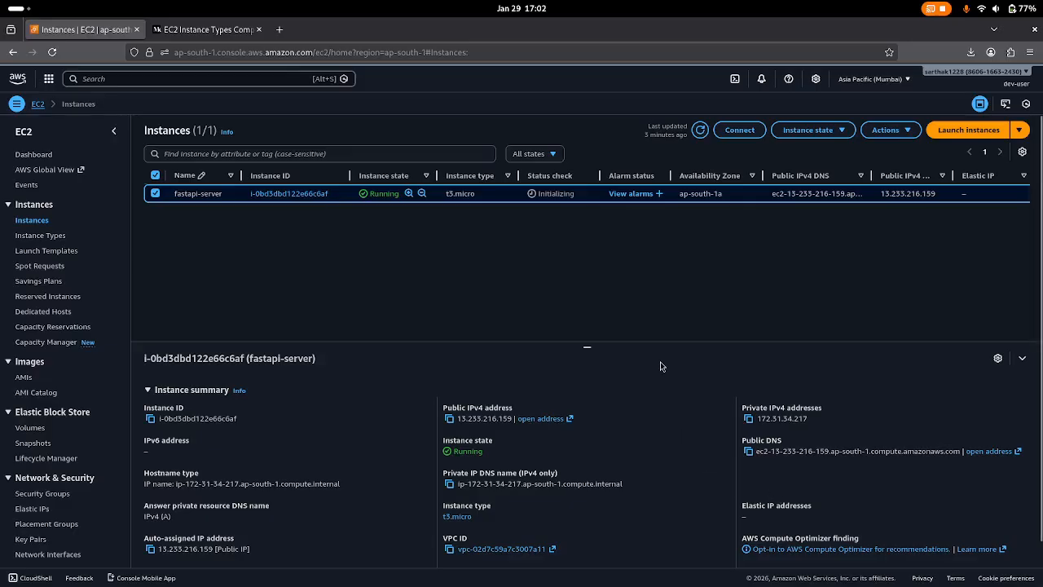
pyautogui.hotkey('alt', 'Tab')
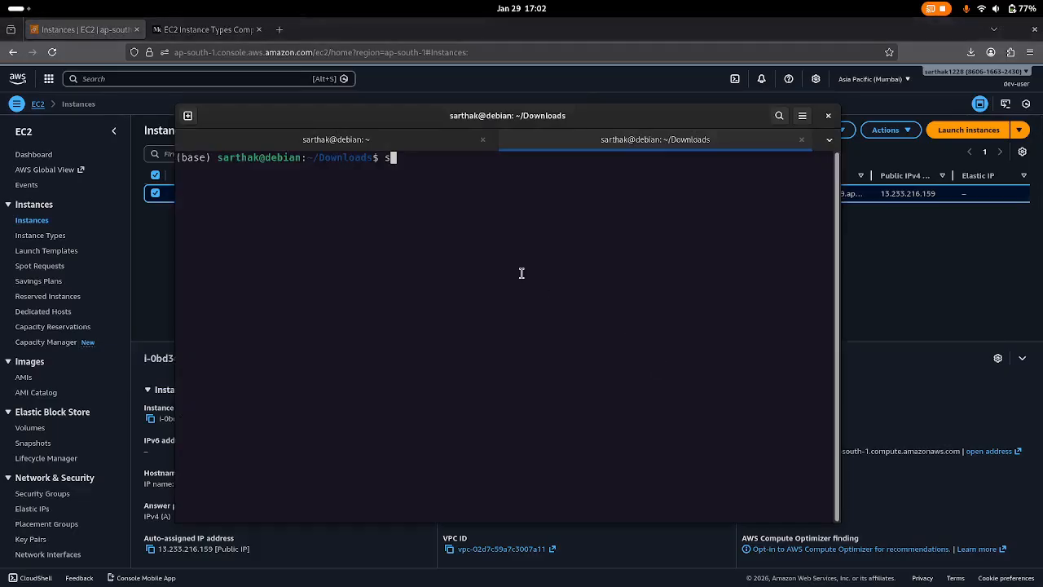
pyautogui.write('ssh -i key.pem ubuntu')
pyautogui.write('@')
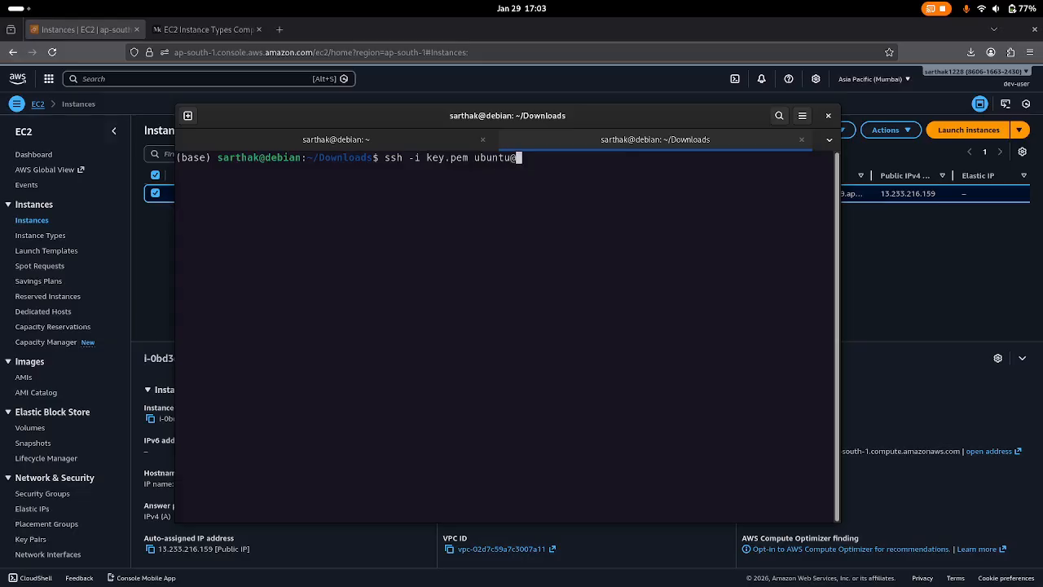
pyautogui.rightClick(526, 165)
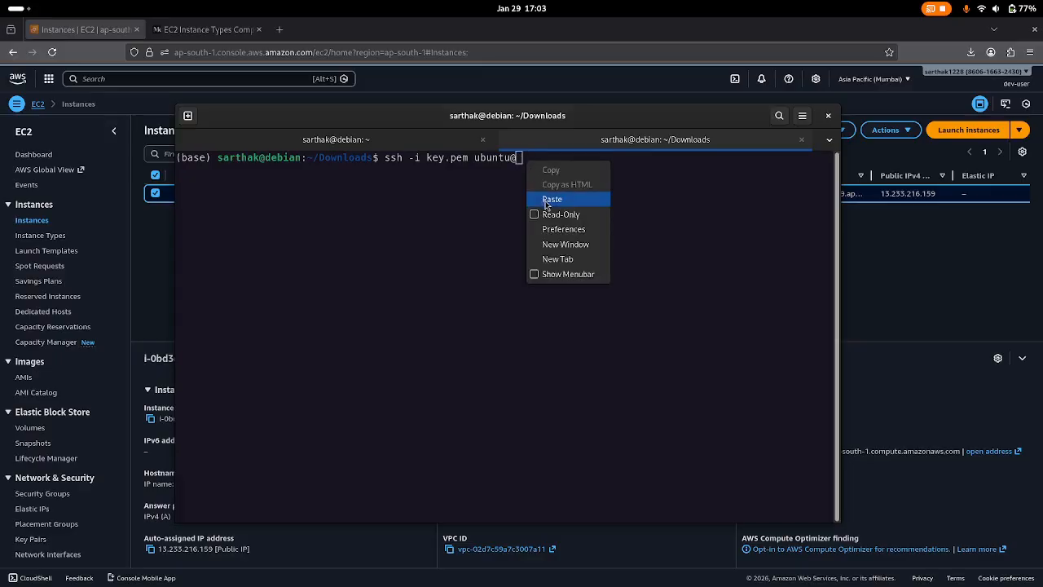
pyautogui.click(545, 198)
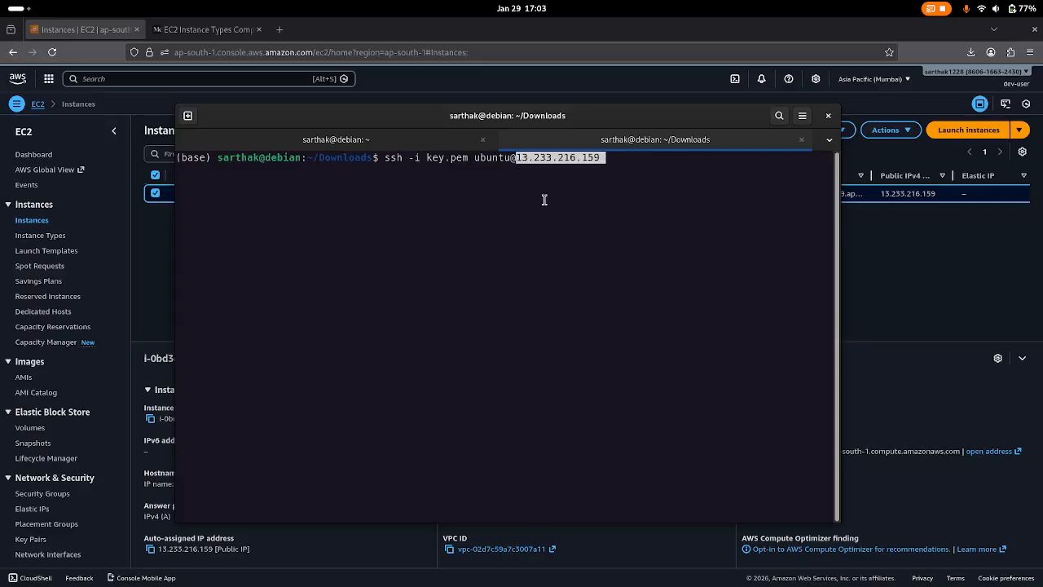
pyautogui.press('Return')
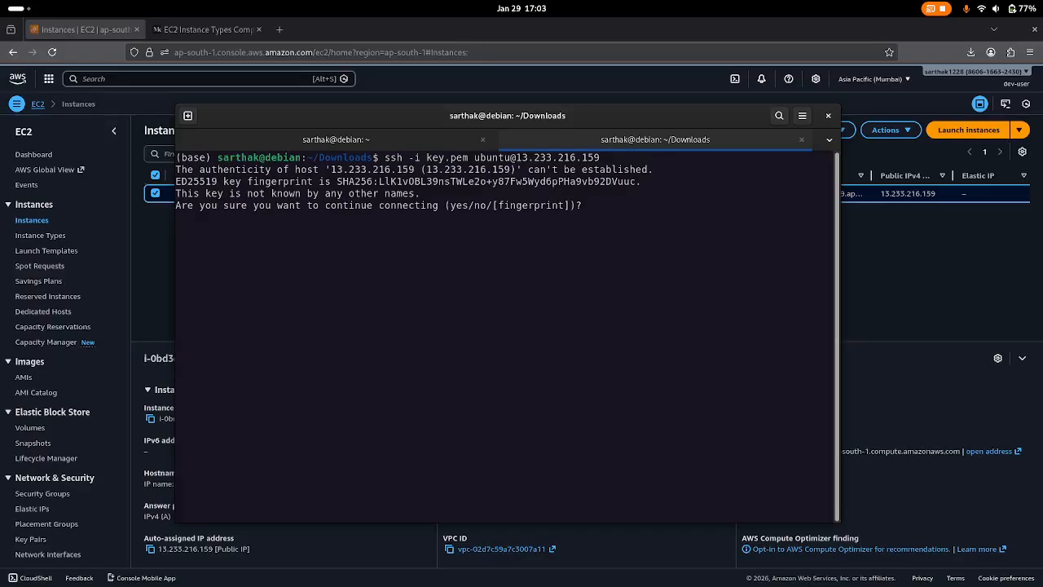
pyautogui.write('yes')
pyautogui.press('Return')
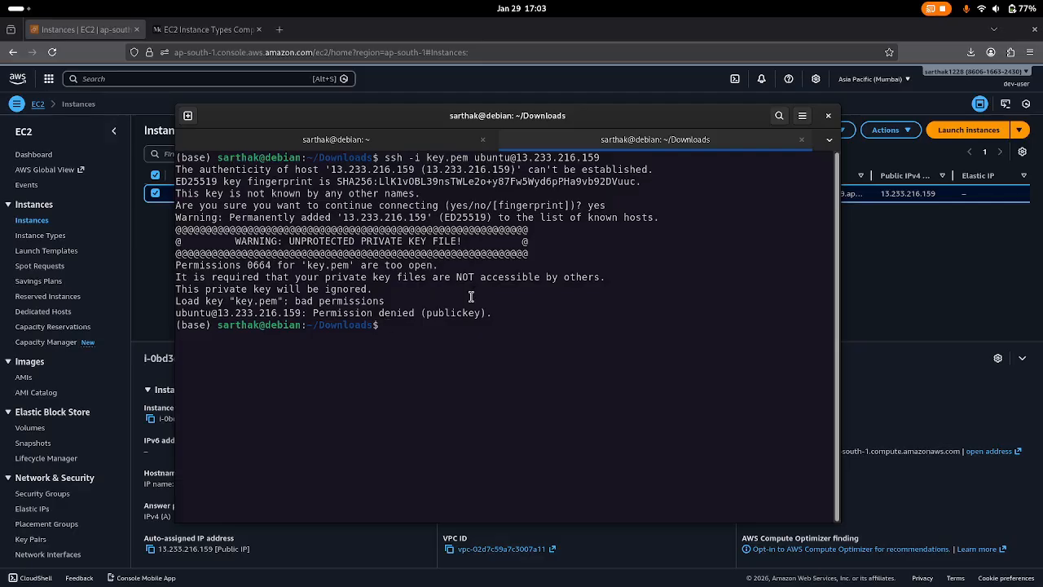
# Step: Restrict the private key file's permissions with chmod 400 key.pem
pyautogui.write('chmod 400')
pyautogui.write('key.pem')
pyautogui.press('Return')
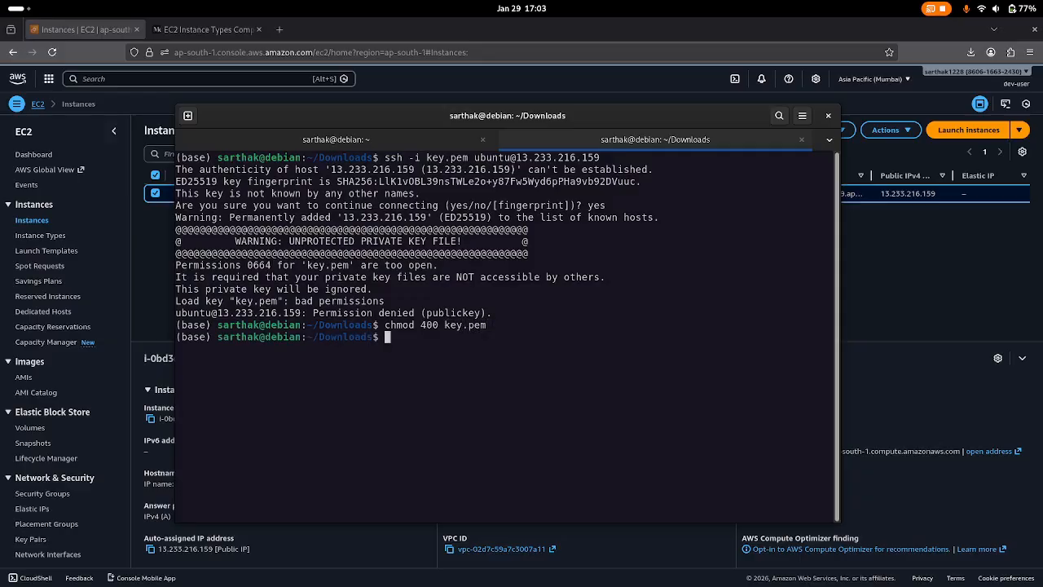
# Step: Rerun the SSH command with key.pem to log in to the instance, and list the files in its home directory
pyautogui.press('Up')
pyautogui.press('Up')
pyautogui.press('Return')
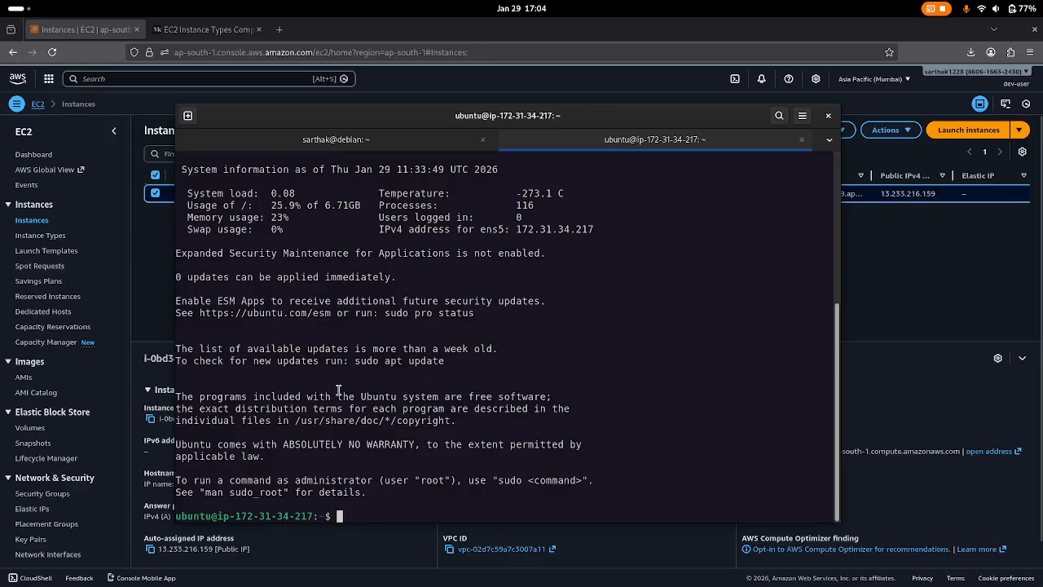
pyautogui.write('ls')
pyautogui.press('Return')
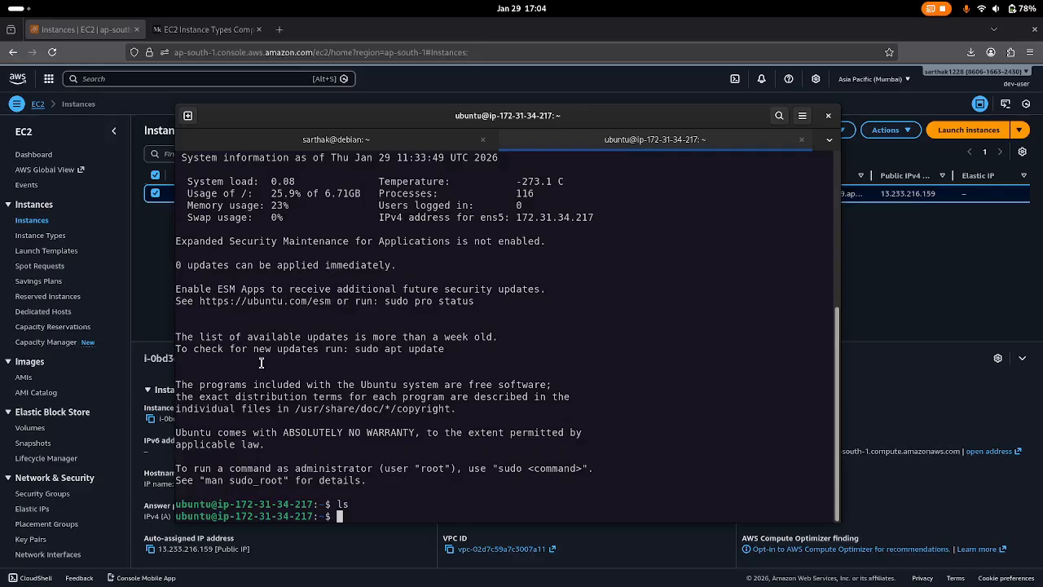
# Step: Switch to the EC2 console and stop the fastapi-server instance without skipping the OS shutdown
pyautogui.click(153, 289)
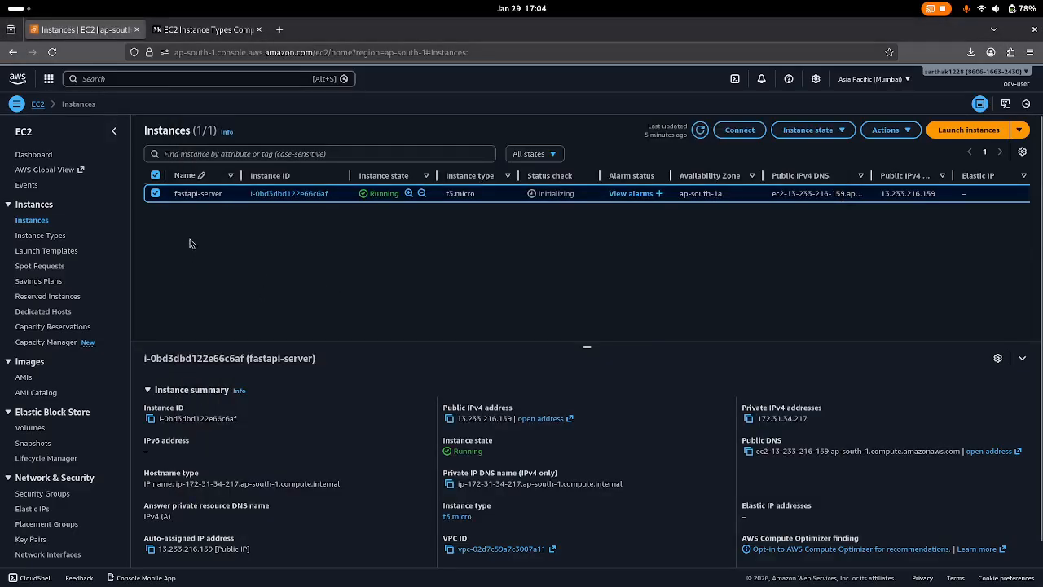
pyautogui.click(156, 194)
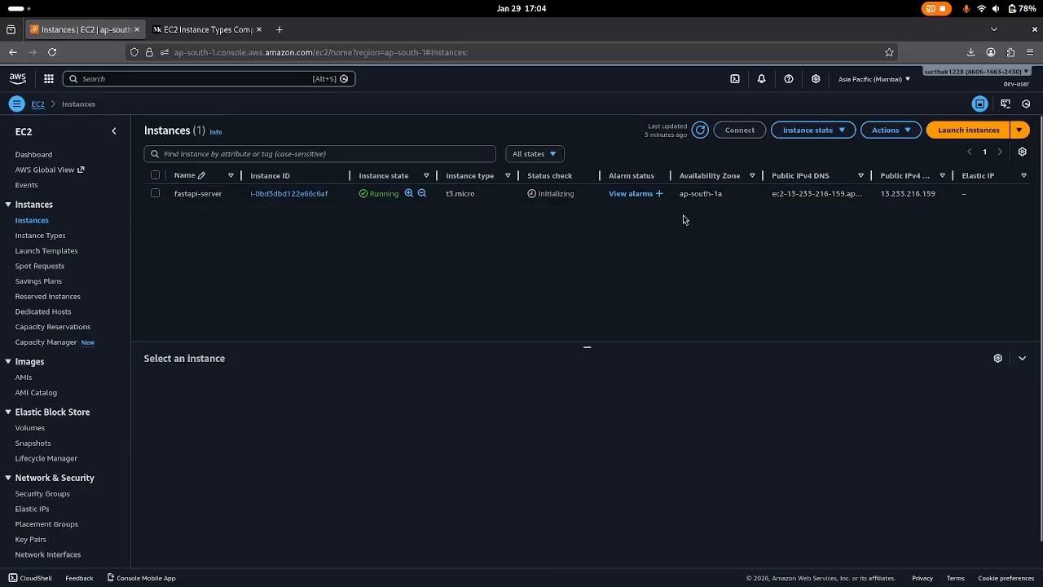
pyautogui.click(156, 194)
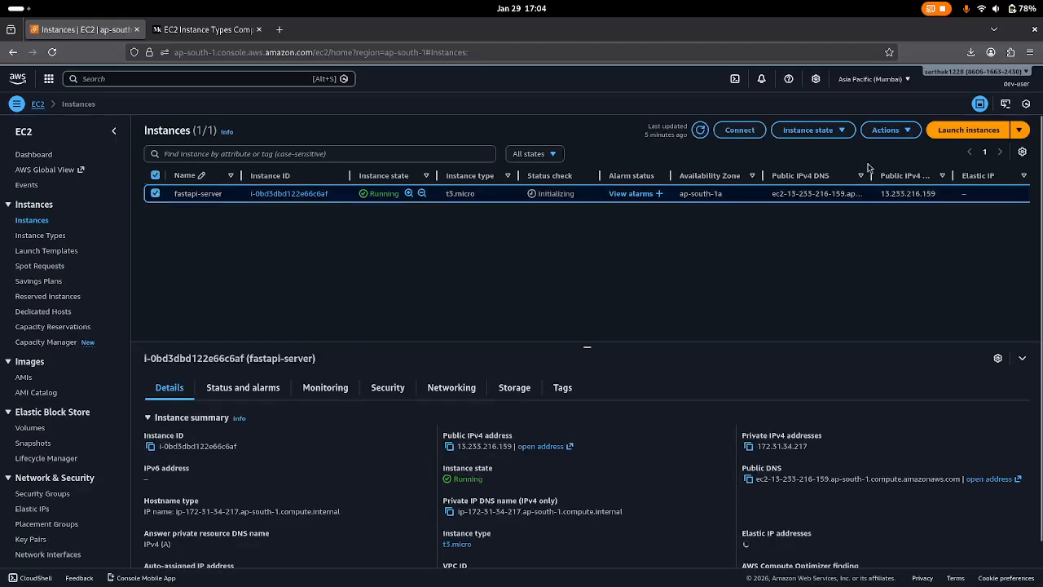
pyautogui.click(901, 133)
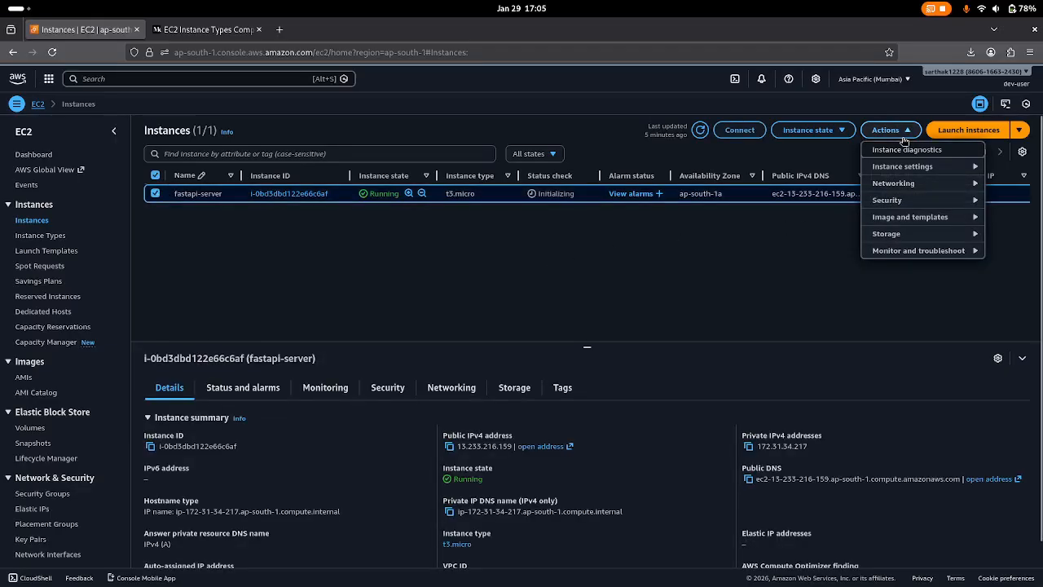
pyautogui.click(847, 132)
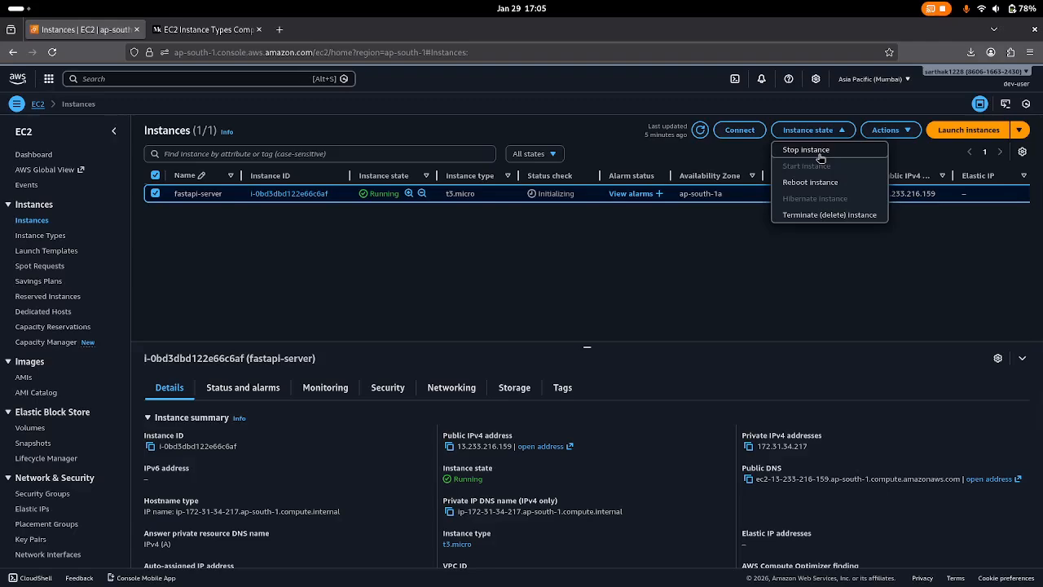
pyautogui.click(820, 154)
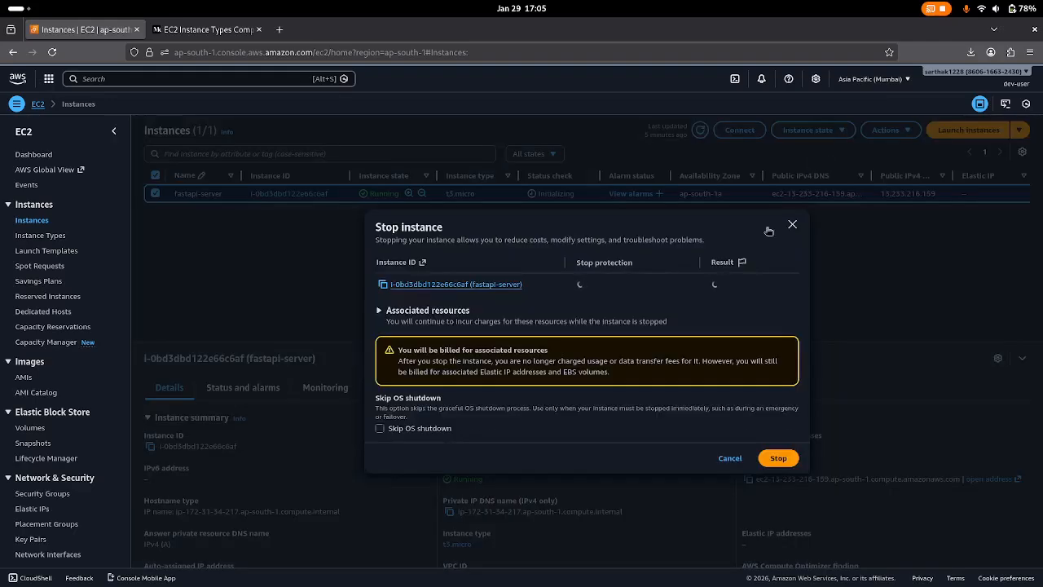
pyautogui.click(778, 459)
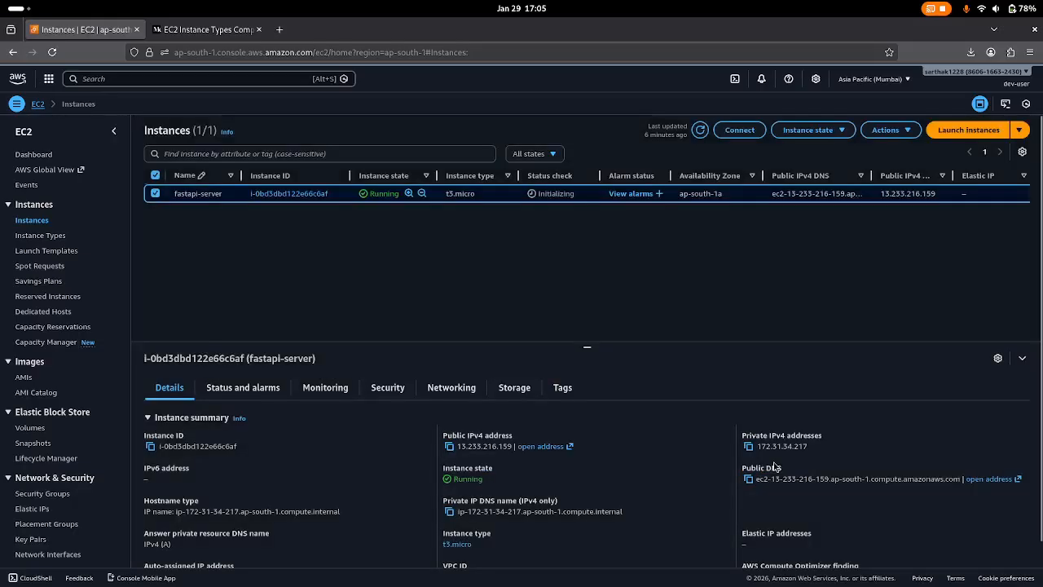